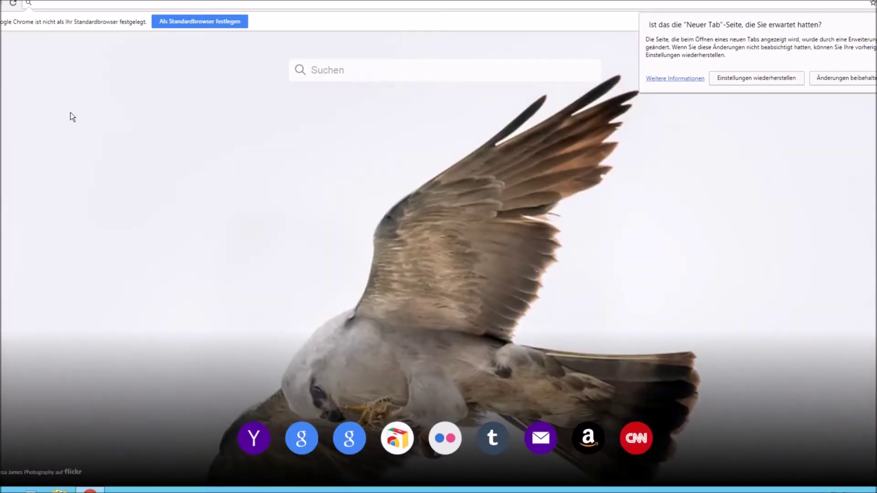
# - Go to fivem.net and download the cfx-server server package
pyautogui.click(96, 7)
pyautogui.write('fivem.mne')
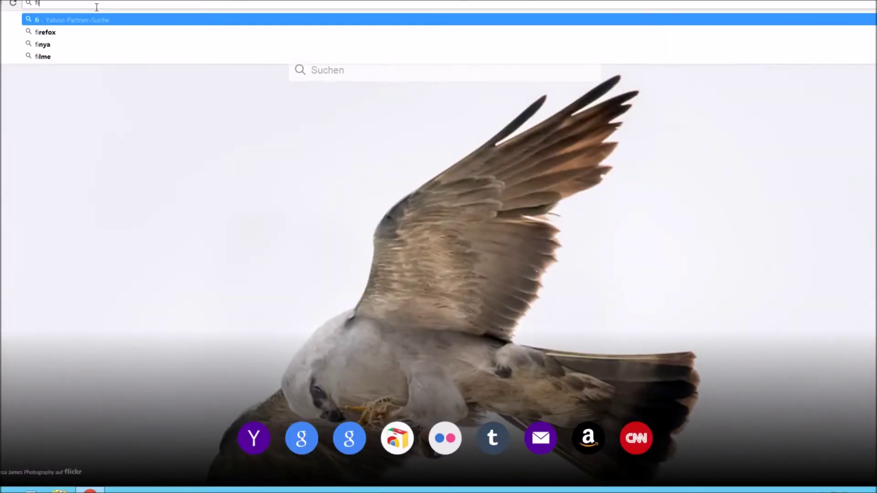
pyautogui.press('BackSpace')
pyautogui.press('BackSpace')
pyautogui.press('BackSpace')
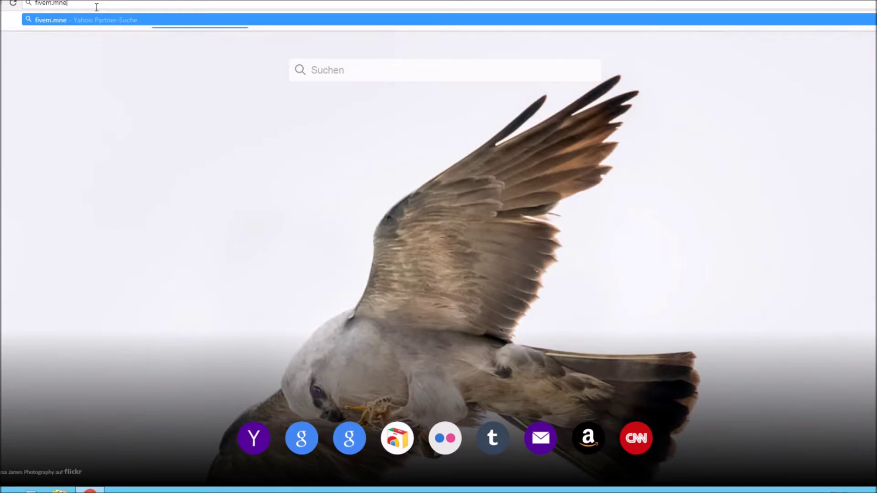
pyautogui.write('net')
pyautogui.press('Return')
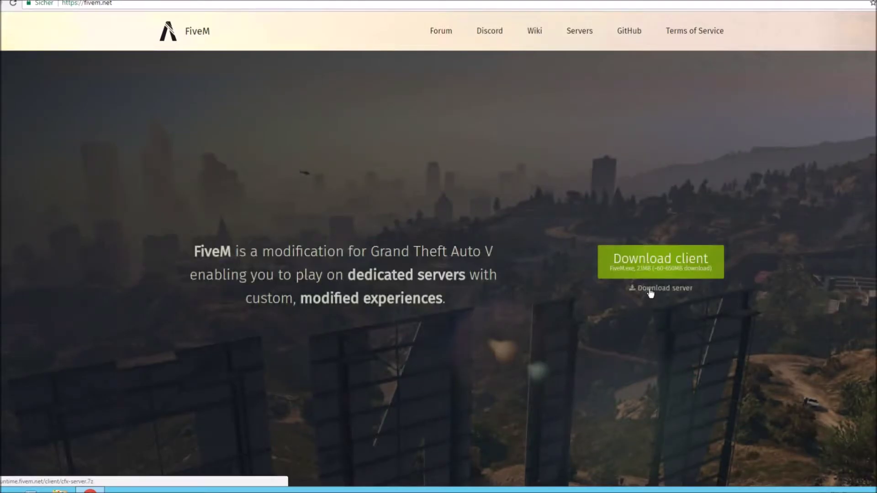
pyautogui.click(651, 291)
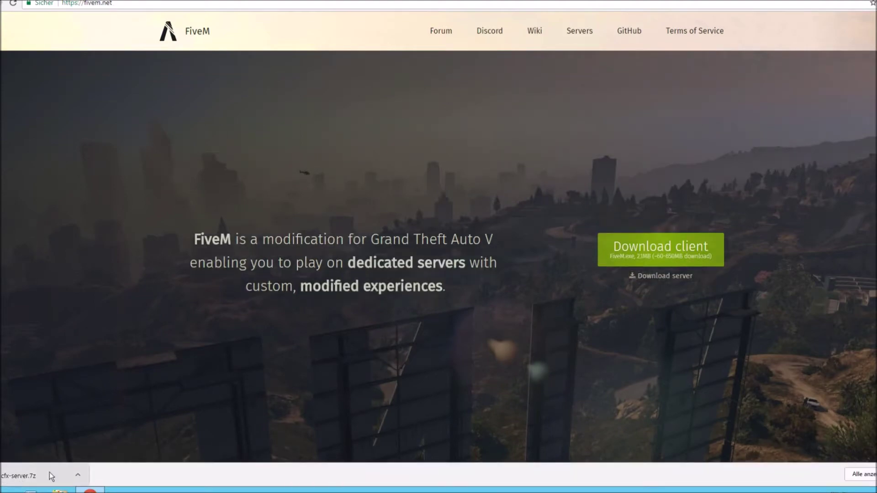
# - Show the Downloads folder in File Explorer from the desktop
pyautogui.press('super+d')
pyautogui.click(68, 486)
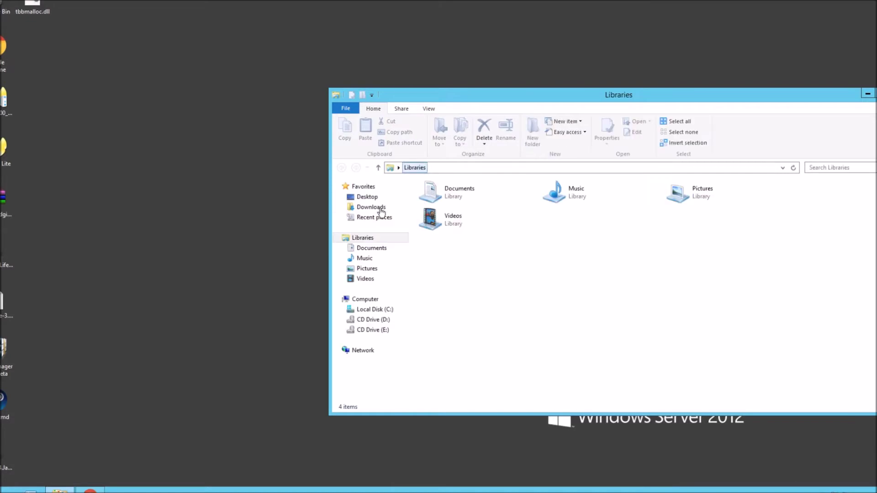
pyautogui.click(381, 209)
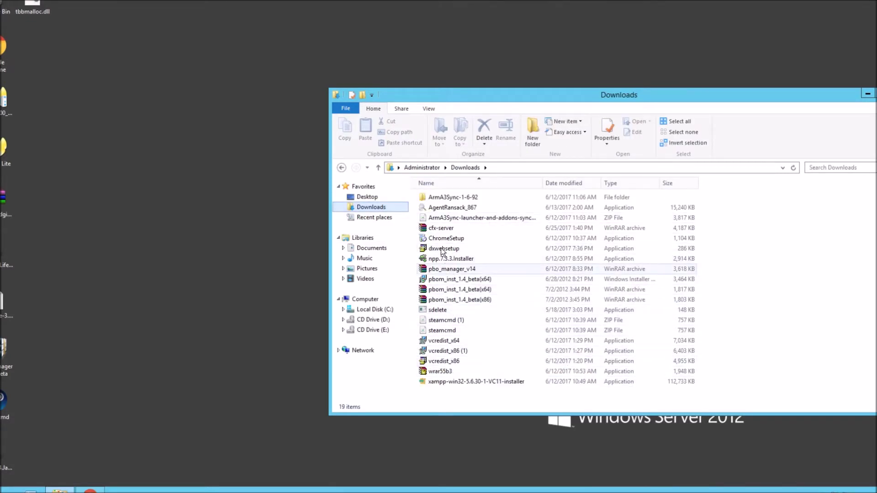
# - Copy the cfx-server archive and create a new desktop folder named test
pyautogui.rightClick(439, 228)
pyautogui.click(718, 255)
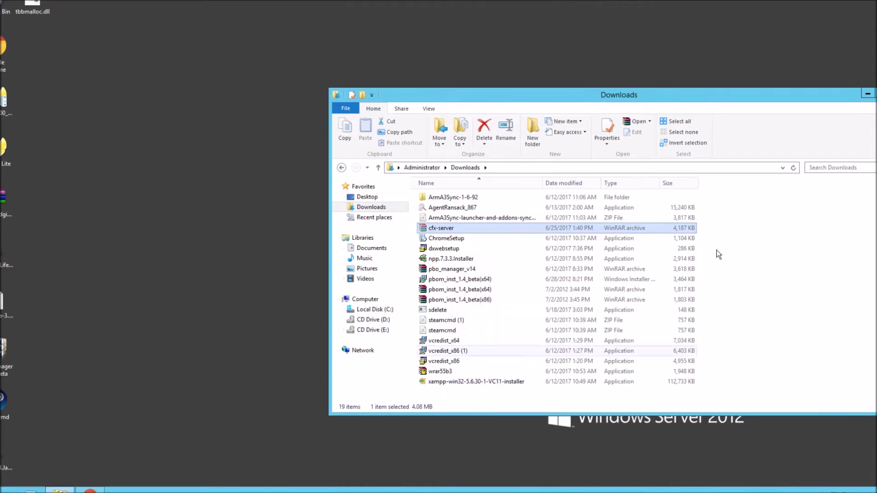
pyautogui.press('super+d')
pyautogui.rightClick(194, 215)
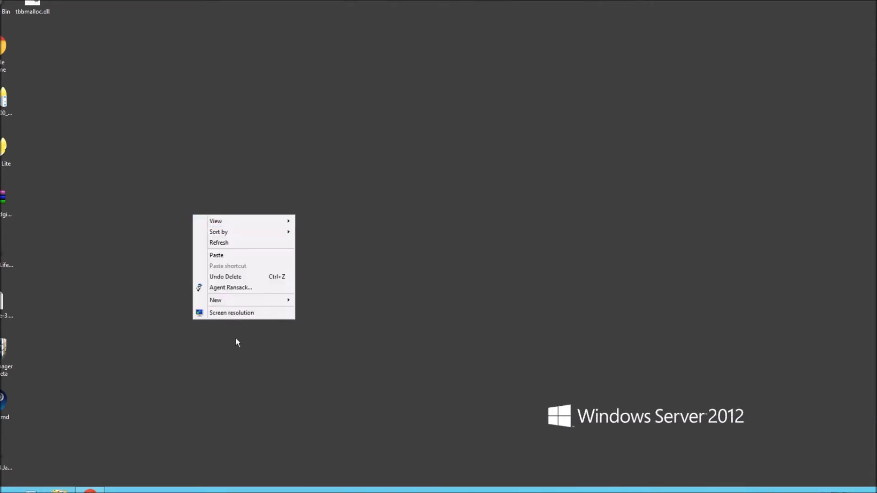
pyautogui.moveTo(227, 300)
pyautogui.click(353, 302)
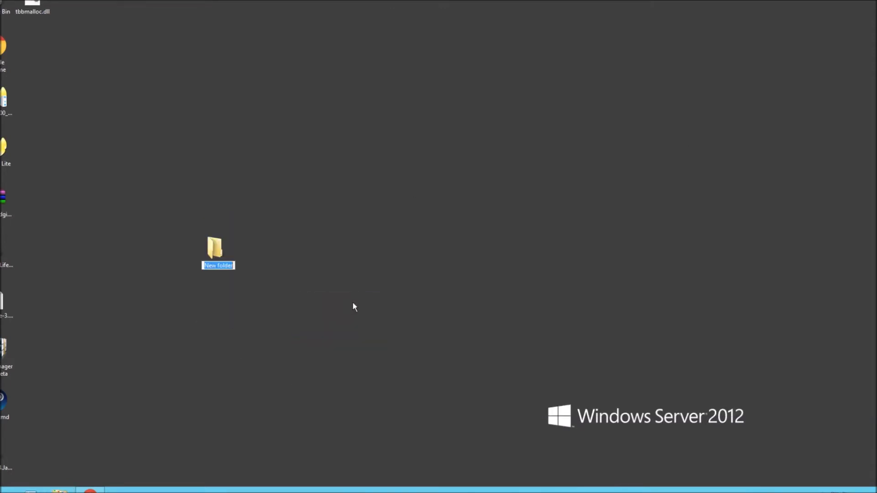
pyautogui.write('test')
pyautogui.press('Return')
pyautogui.press('Return')
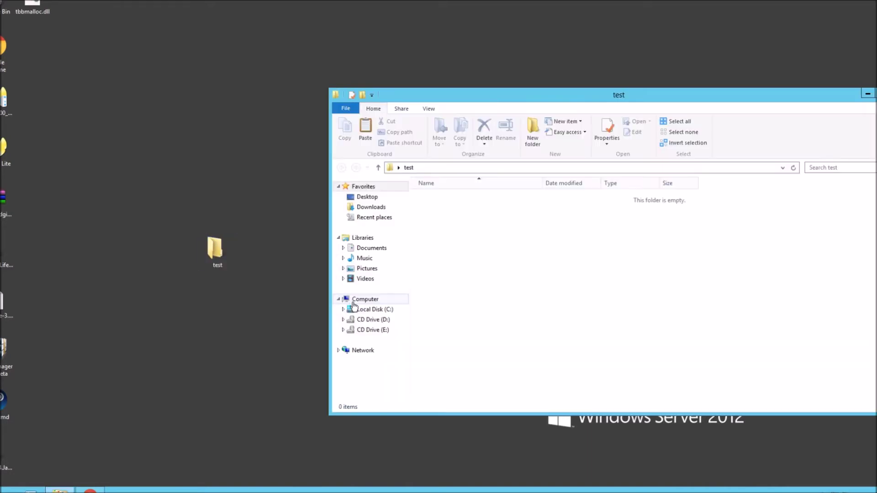
# - Paste the archive into test, extract it there, and open the cfx-server folder
pyautogui.rightClick(540, 256)
pyautogui.click(574, 320)
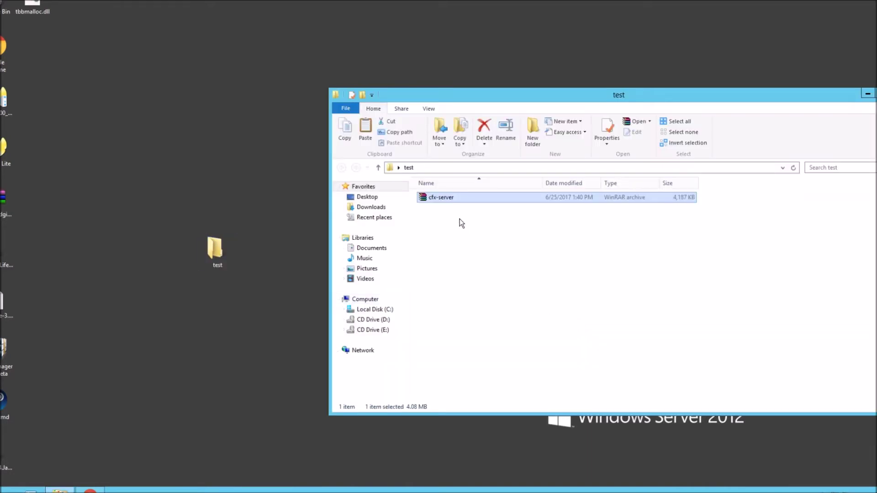
pyautogui.rightClick(445, 200)
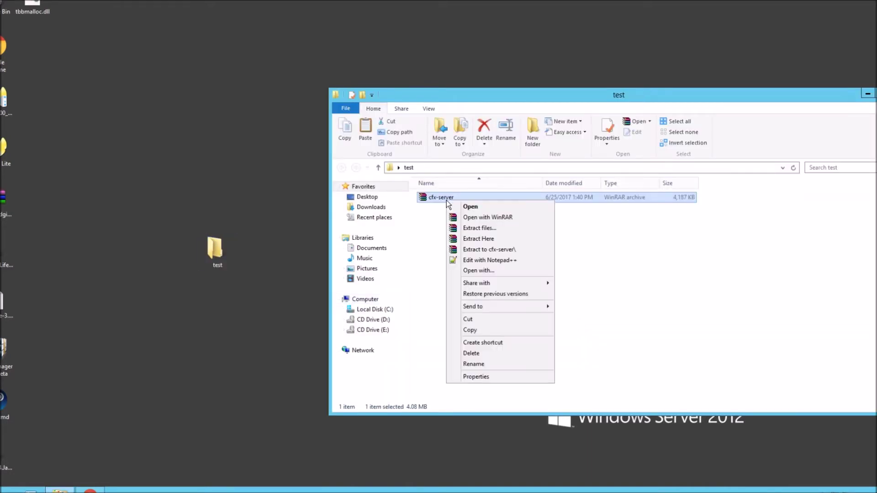
pyautogui.click(478, 243)
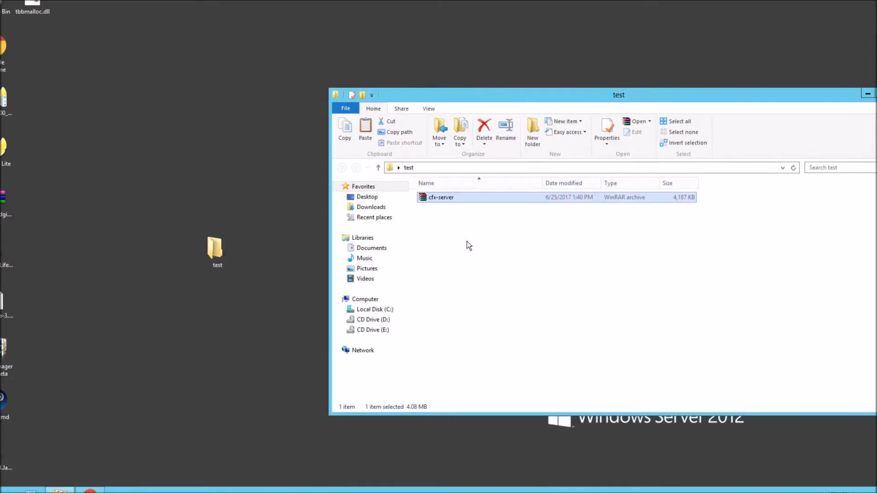
pyautogui.doubleClick(438, 199)
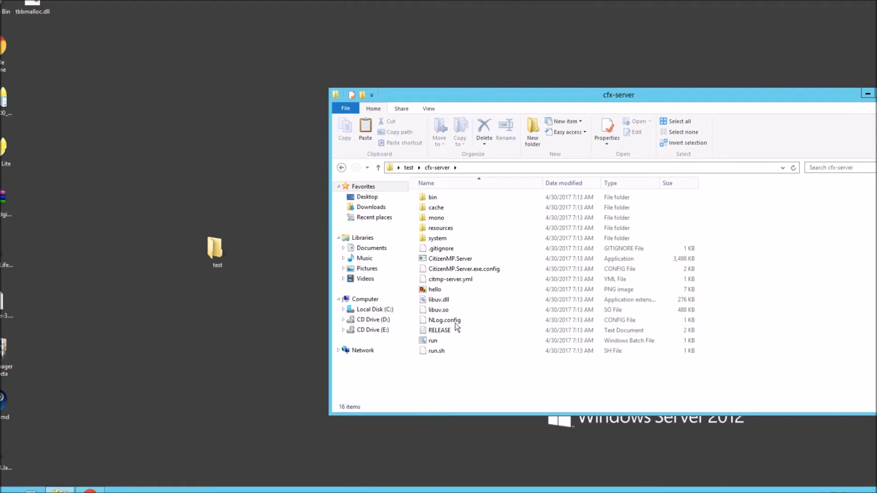
# - Look over citmp-server.yml and the resources folder inside cfx-server
pyautogui.click(444, 283)
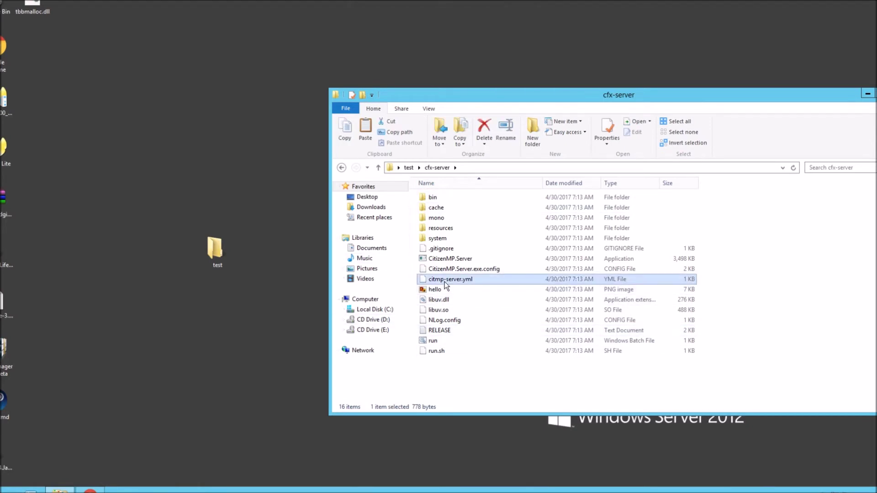
pyautogui.doubleClick(440, 228)
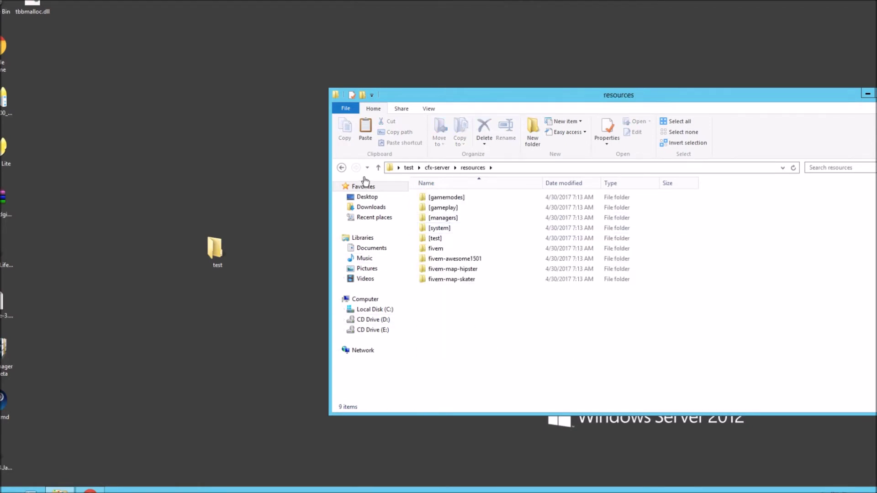
pyautogui.click(341, 168)
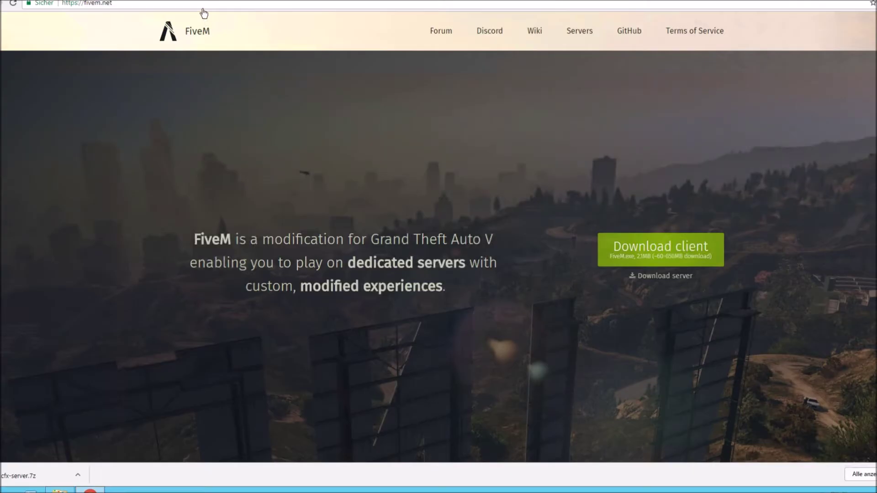
pyautogui.click(208, 7)
# - Search 'essentialmode fivem' and download essential.zip from the [Release] EssentialMode base thread
pyautogui.write('essenti')
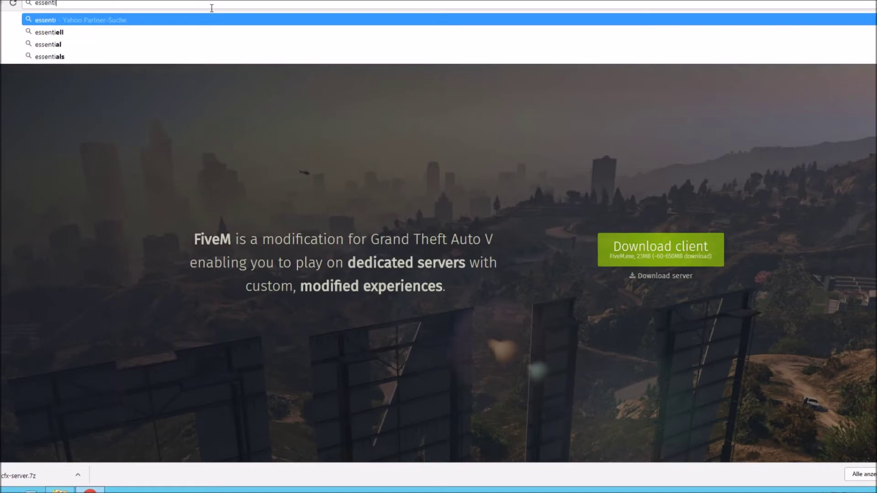
pyautogui.write('almode')
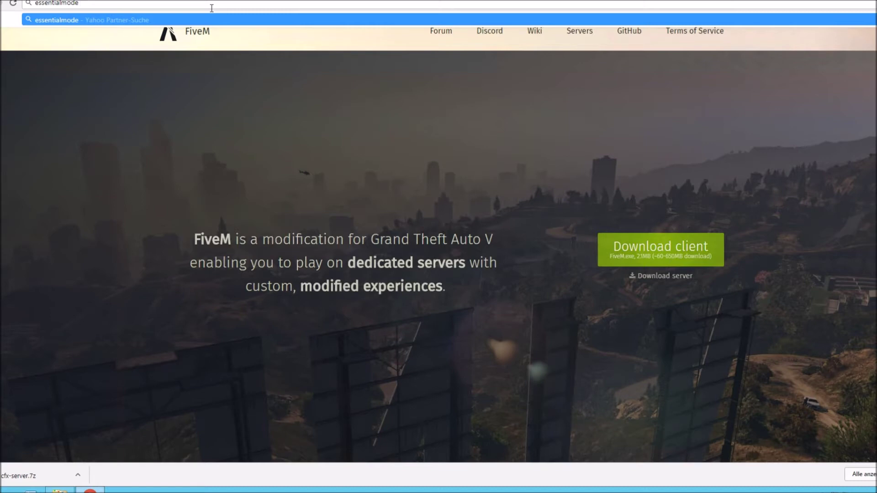
pyautogui.write('fivem')
pyautogui.press('Return')
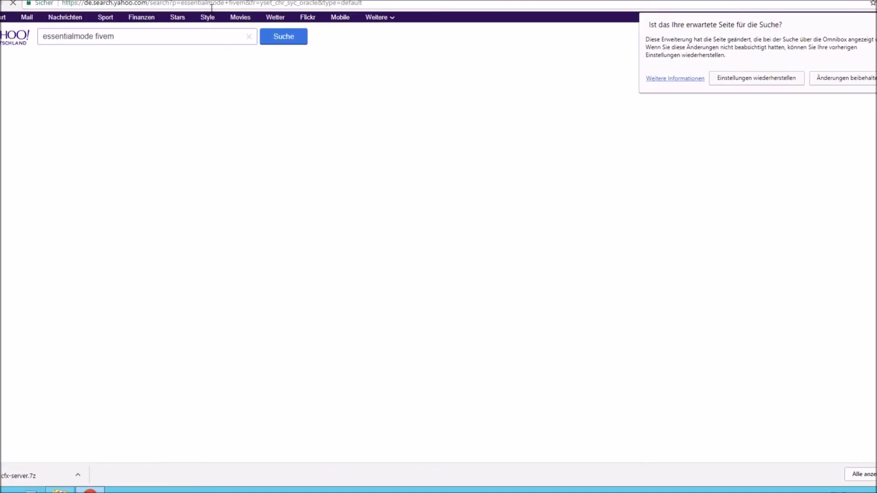
pyautogui.click(134, 76)
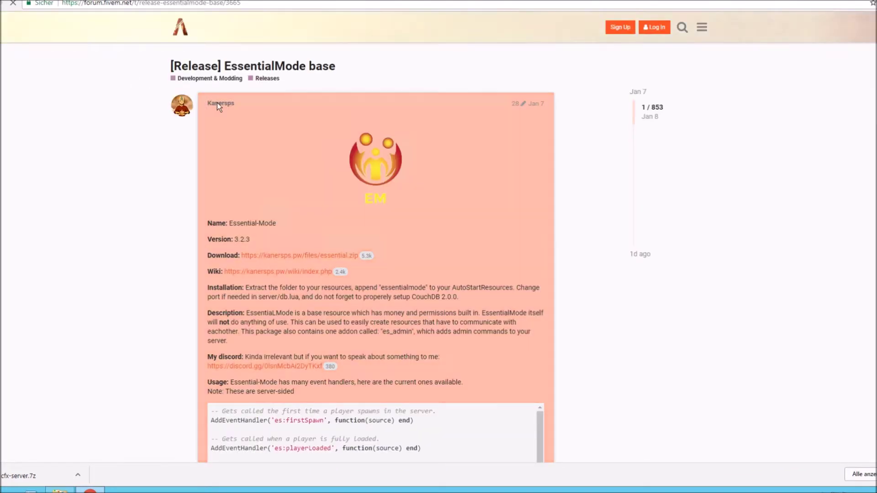
pyautogui.click(272, 257)
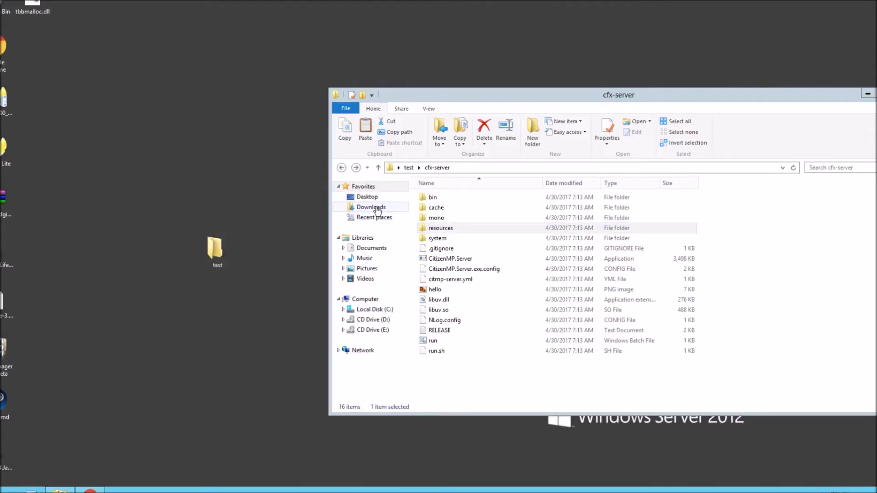
# - Move the downloaded essential zip into a new desktop folder and extract it there
pyautogui.click(372, 207)
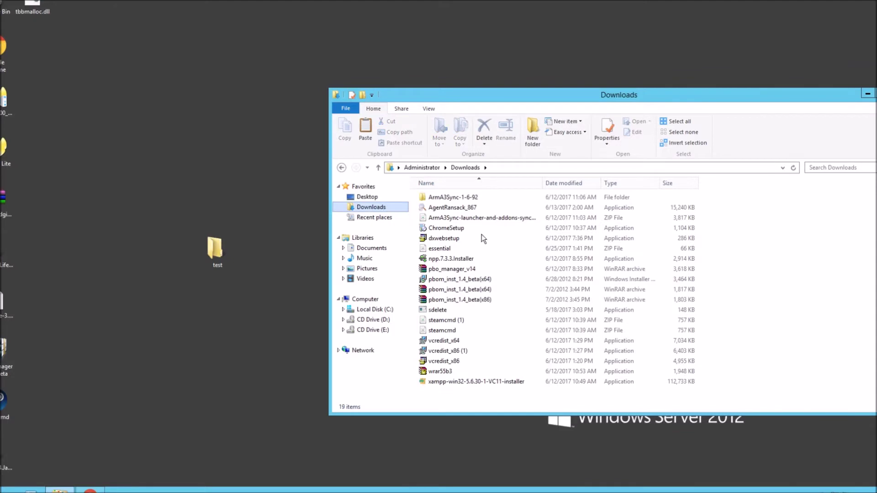
pyautogui.rightClick(183, 340)
pyautogui.moveTo(218, 420)
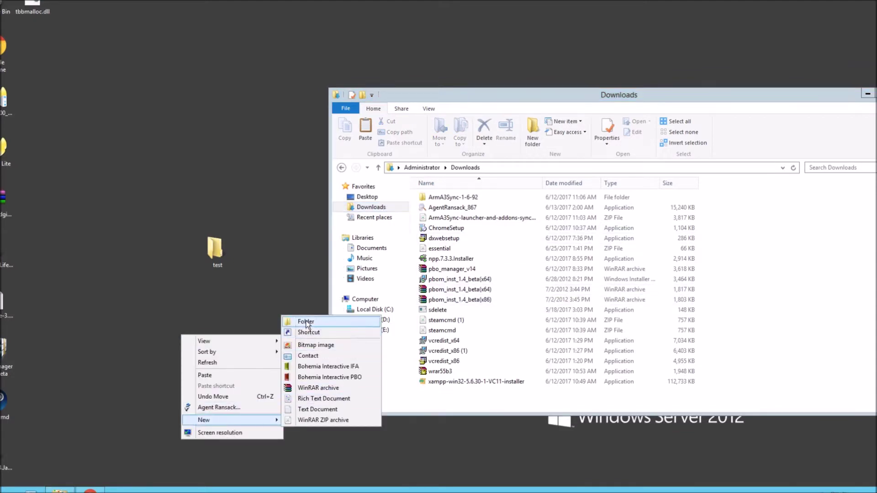
pyautogui.click(306, 322)
pyautogui.moveTo(451, 246); pyautogui.dragTo(183, 350)
pyautogui.click(418, 251)
pyautogui.doubleClick(191, 345)
pyautogui.rightClick(443, 199)
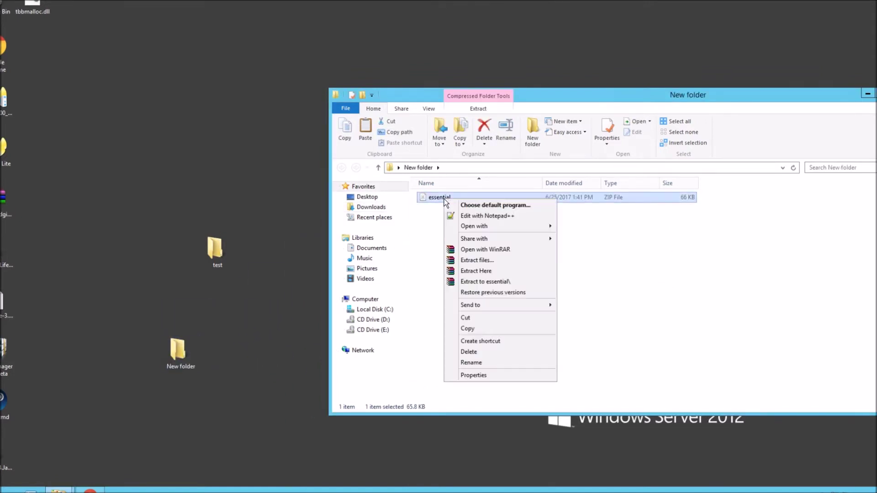
pyautogui.click(476, 271)
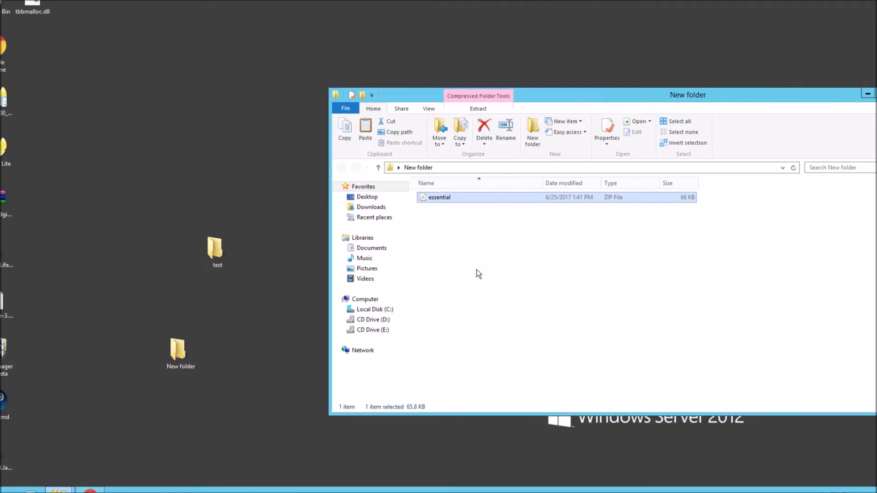
# - Cut es_admin and essentialmode and paste them into test\cfx-server\resources
pyautogui.click(446, 198)
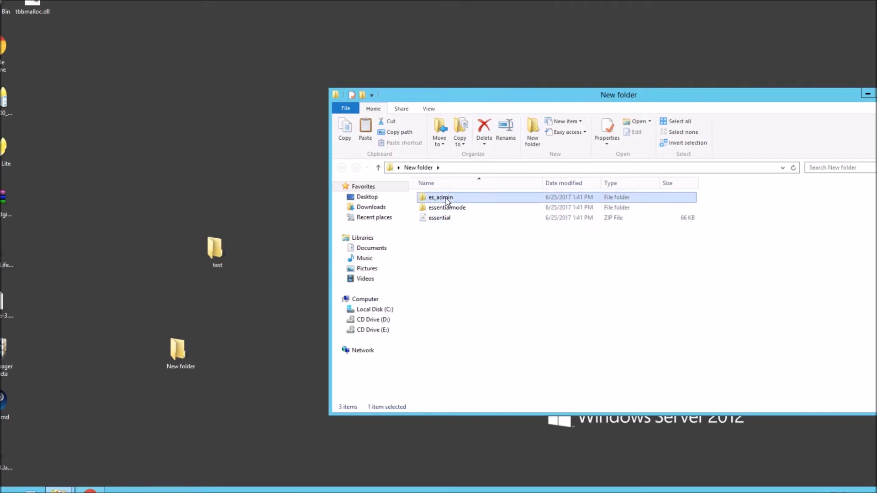
pyautogui.click(454, 209)
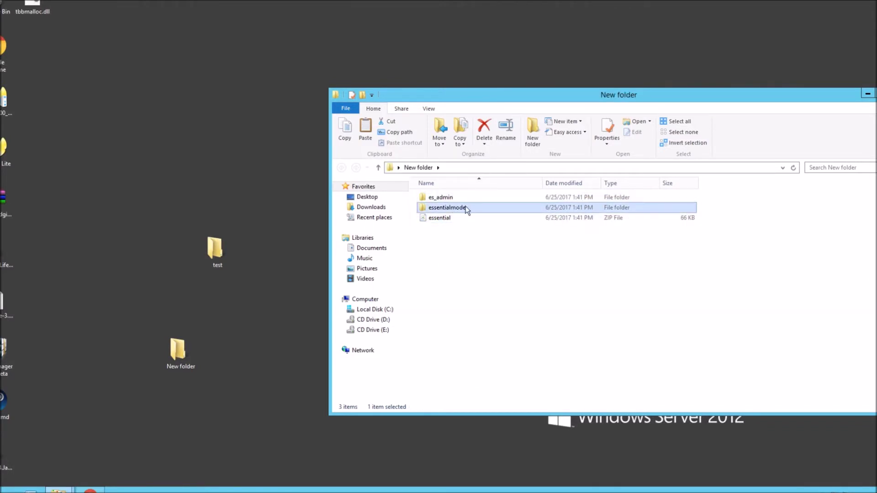
pyautogui.keyDown('ctrl'); pyautogui.click(456, 201); pyautogui.keyUp('ctrl')
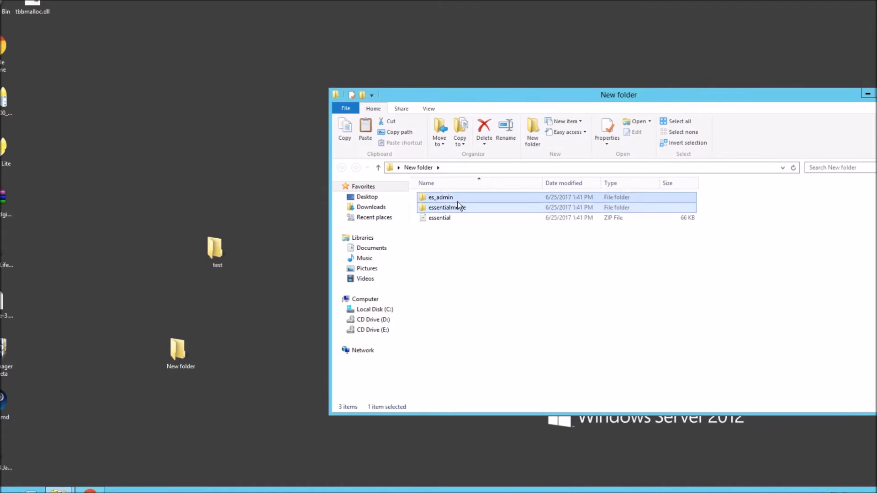
pyautogui.rightClick(462, 203)
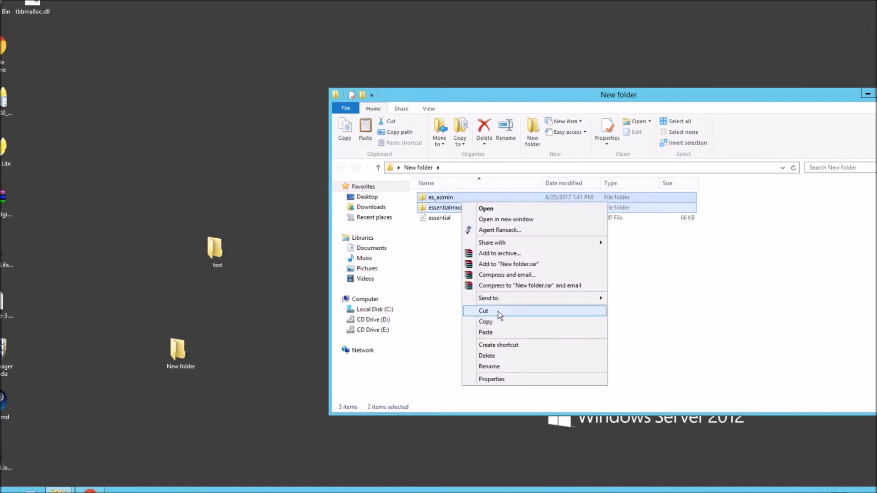
pyautogui.click(498, 311)
pyautogui.doubleClick(214, 250)
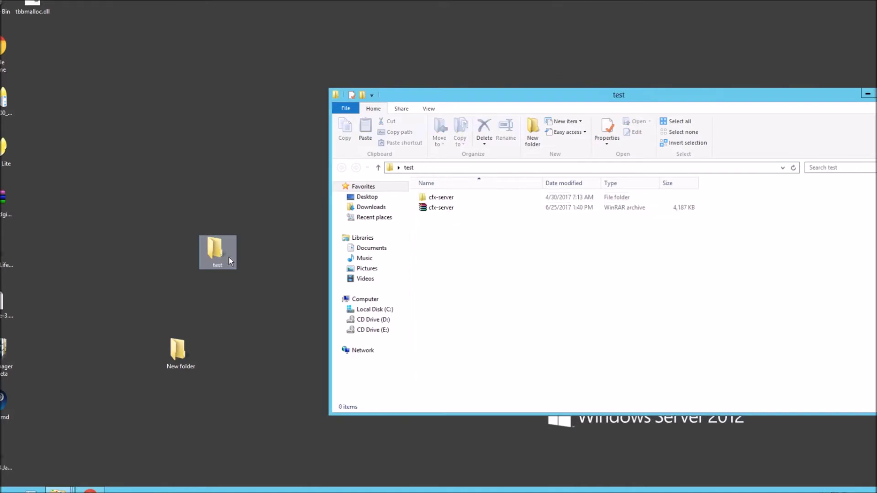
pyautogui.doubleClick(433, 197)
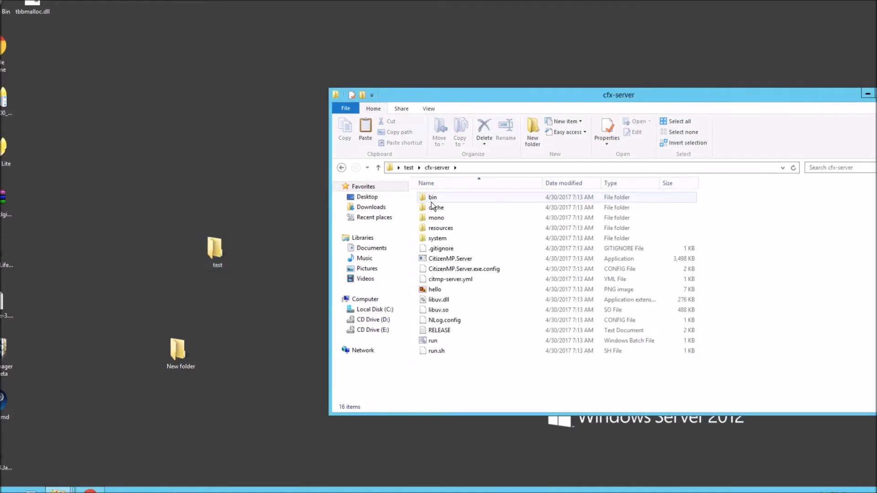
pyautogui.doubleClick(445, 231)
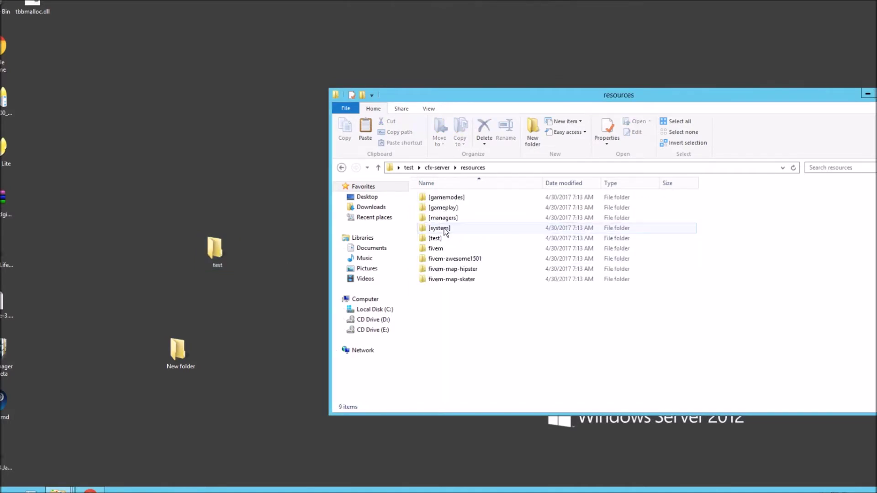
pyautogui.rightClick(444, 322)
pyautogui.click(476, 386)
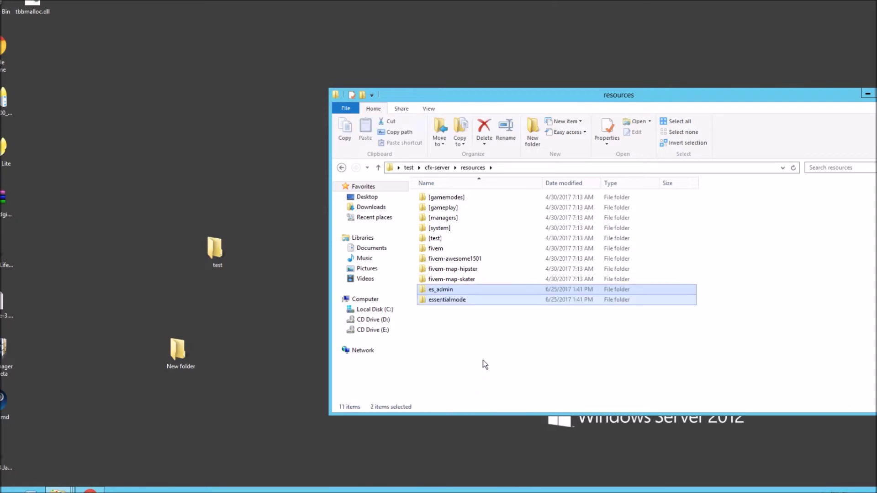
# - Check the essentialmode server subfolder in resources and rearrange the open windows
pyautogui.click(475, 341)
pyautogui.click(442, 299)
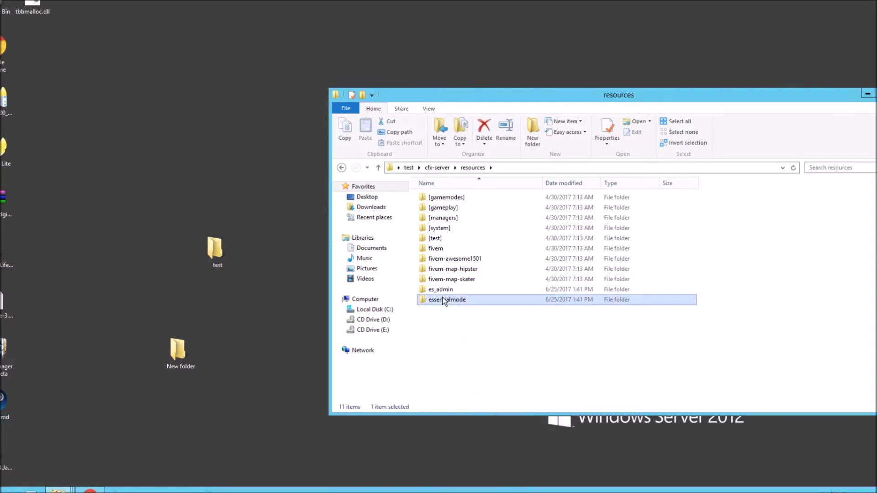
pyautogui.doubleClick(442, 301)
pyautogui.click(443, 209)
pyautogui.doubleClick(442, 210)
pyautogui.doubleClick(342, 168)
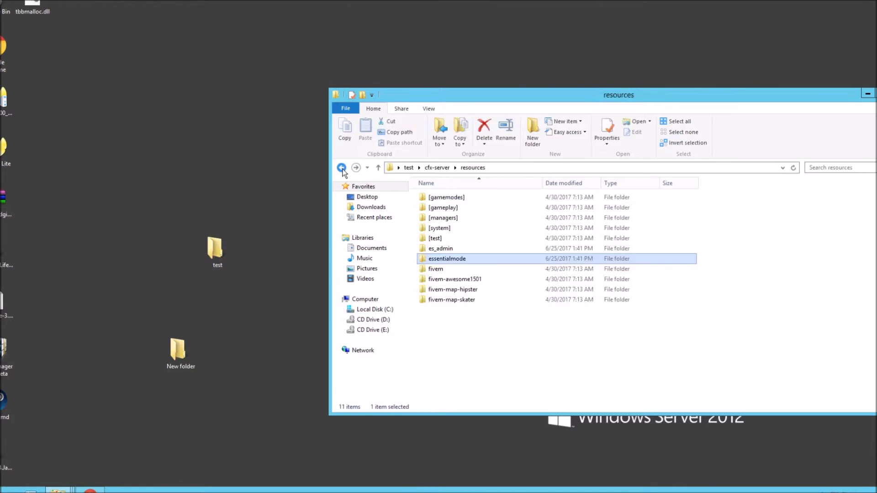
pyautogui.moveTo(638, 95); pyautogui.dragTo(624, 6)
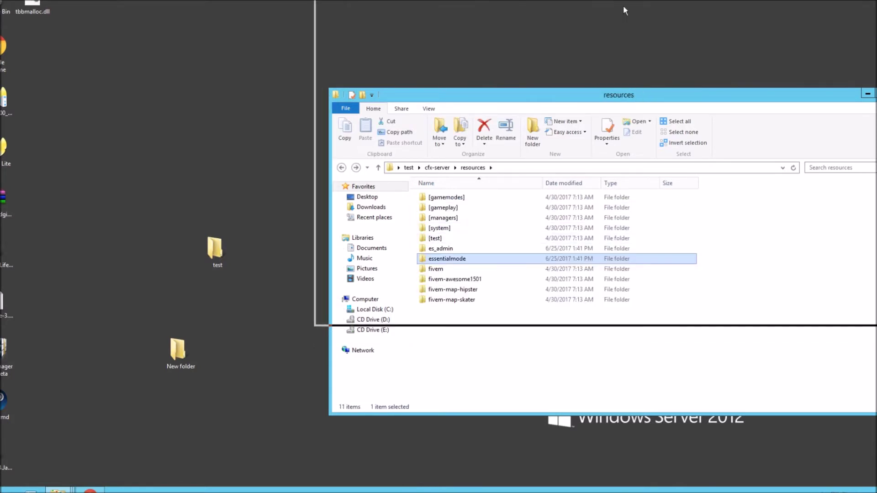
pyautogui.click(539, 395)
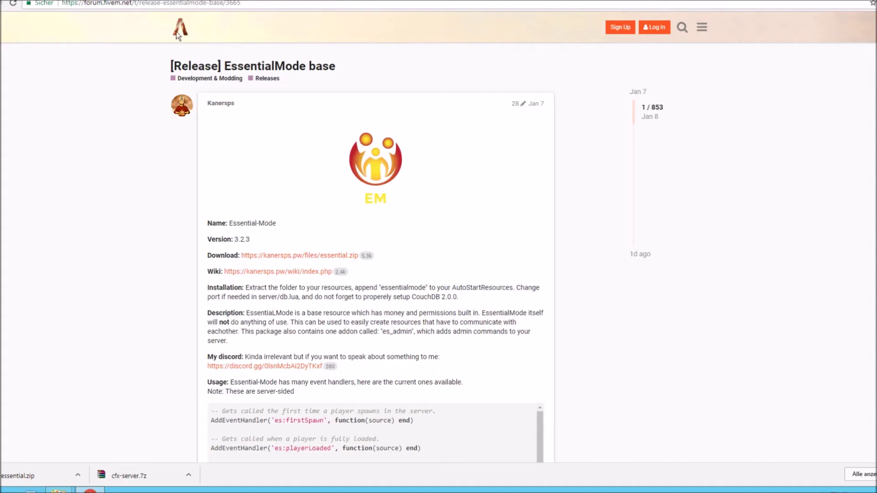
pyautogui.click(164, 4)
# - Search couchdb and download the CouchDB 2.0.0 Windows (x64) installer from the official site
pyautogui.write('couchdb')
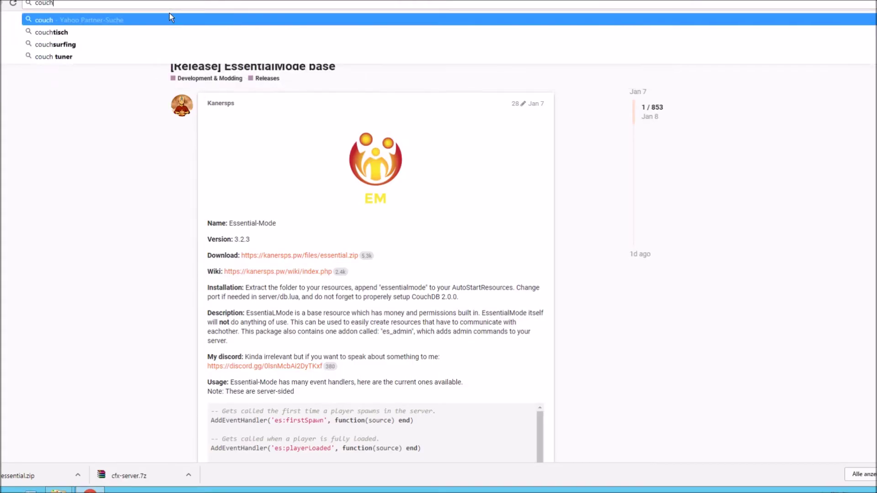
pyautogui.press('Return')
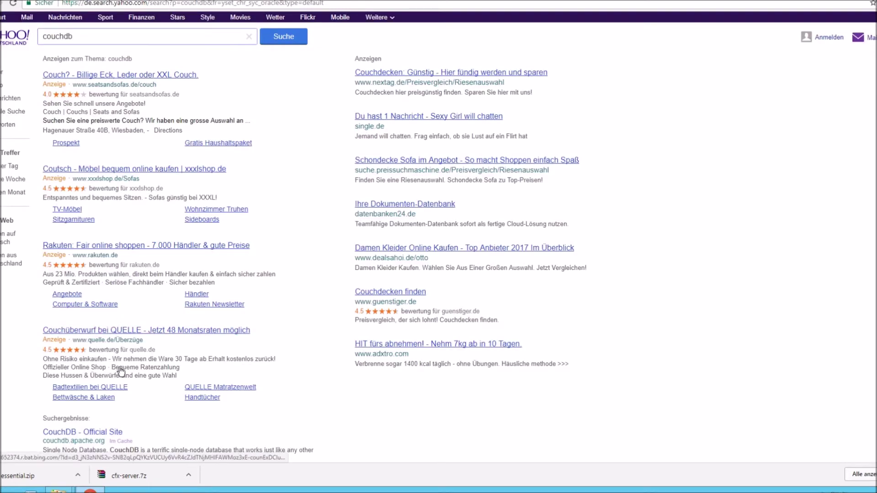
pyautogui.scroll(-1, 238, 331)
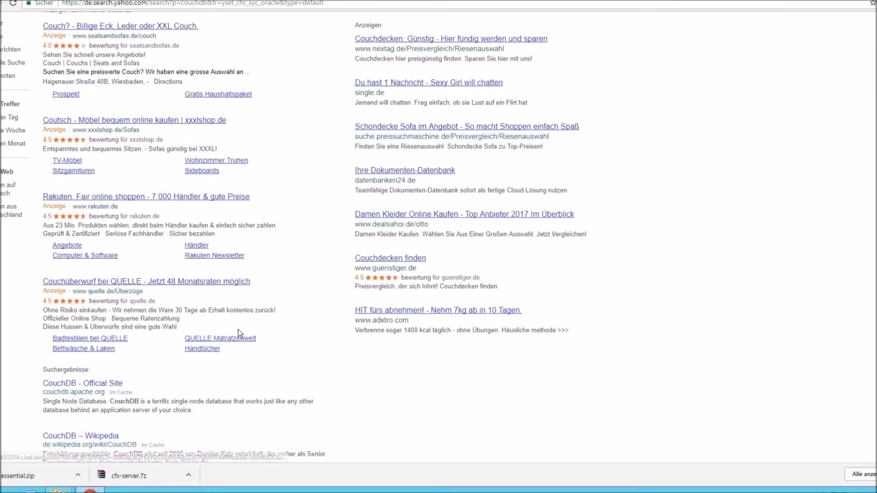
pyautogui.click(94, 385)
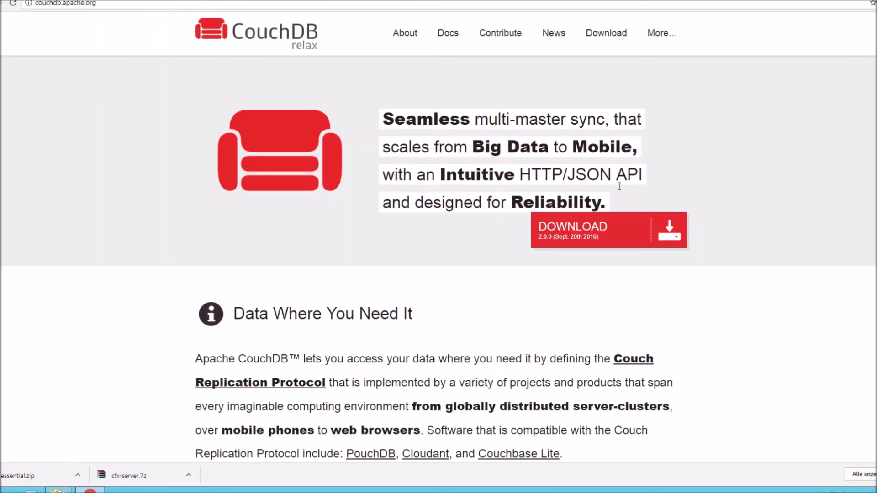
pyautogui.click(577, 234)
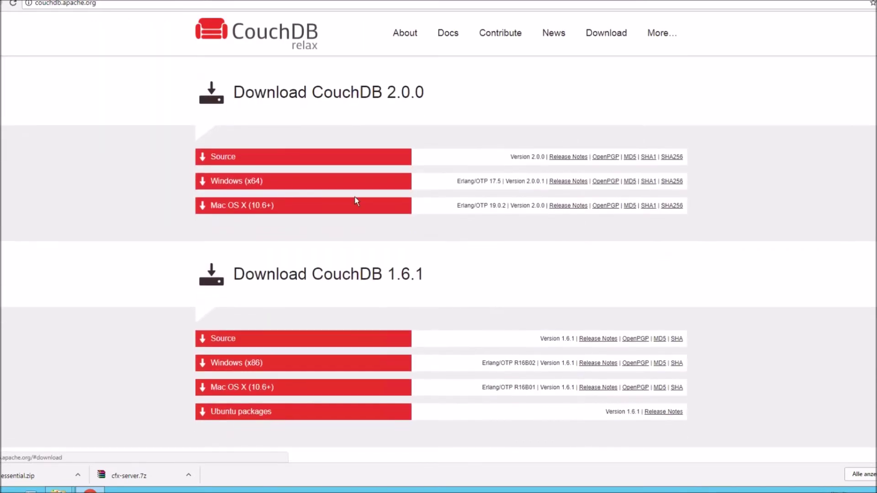
pyautogui.click(277, 187)
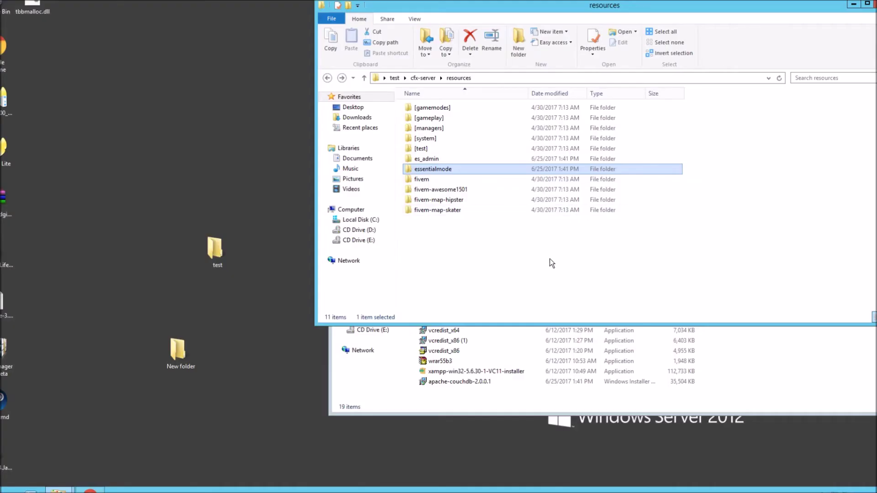
pyautogui.click(550, 259)
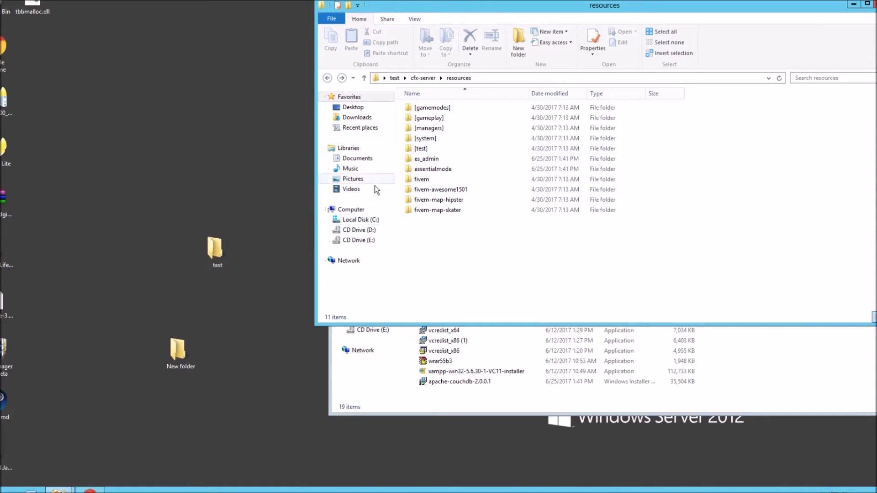
# - Run apache-couchdb-2.0.0.1 from Downloads, accepting the security warning
pyautogui.click(368, 120)
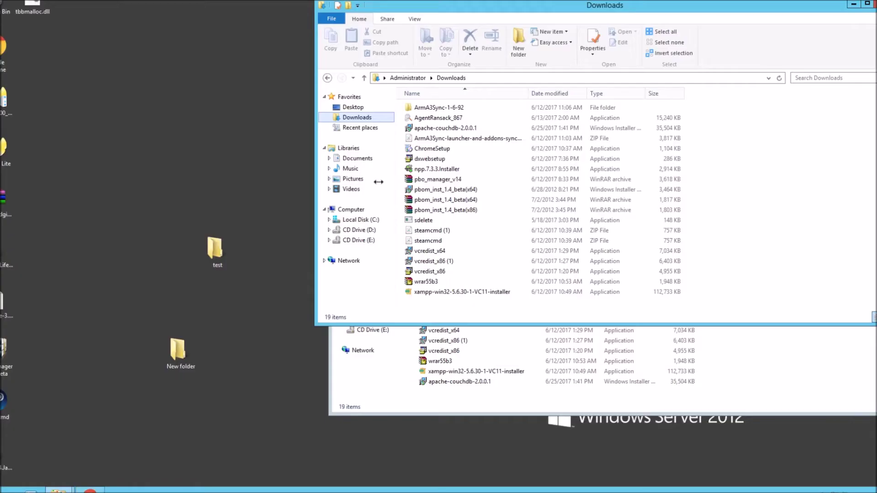
pyautogui.click(443, 129)
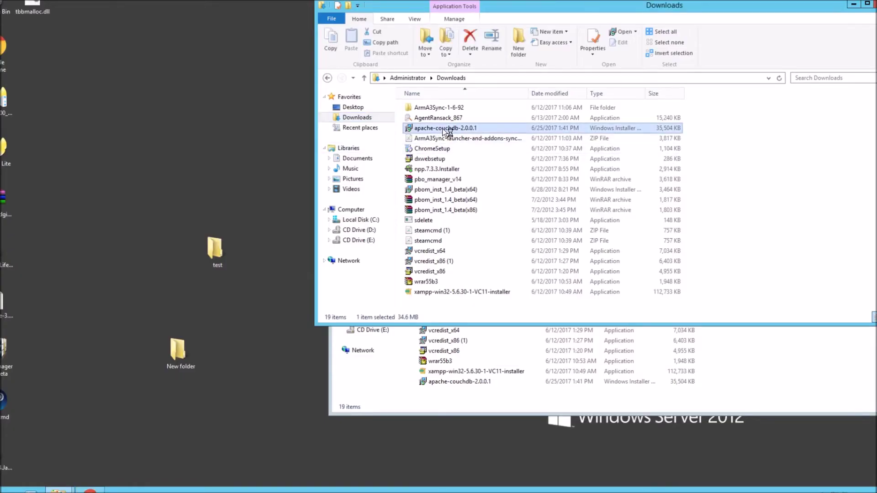
pyautogui.doubleClick(446, 129)
pyautogui.click(461, 248)
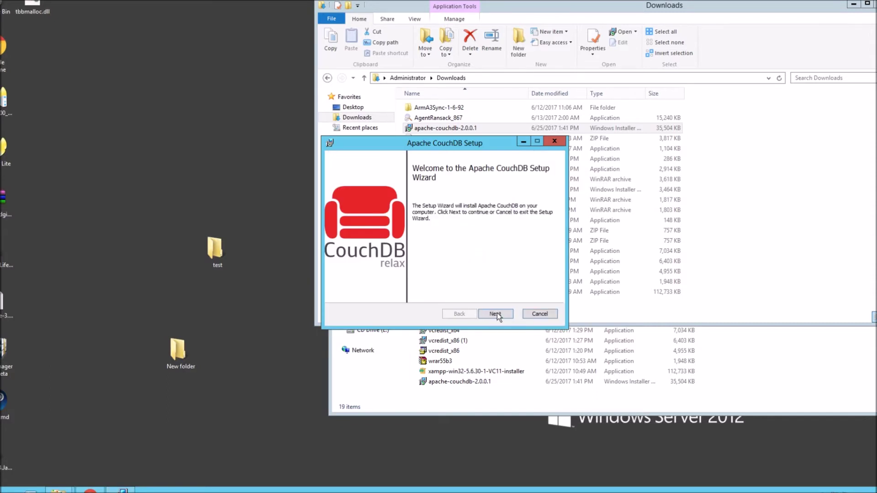
# - Accept the CouchDB licence, keep the default destination, install, and finish the wizard
pyautogui.click(495, 313)
pyautogui.click(426, 292)
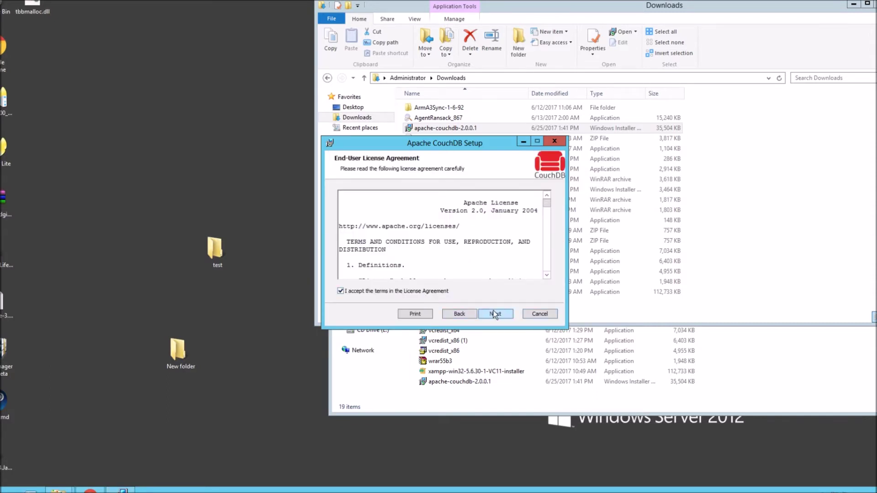
pyautogui.click(494, 314)
pyautogui.click(494, 314)
pyautogui.click(493, 312)
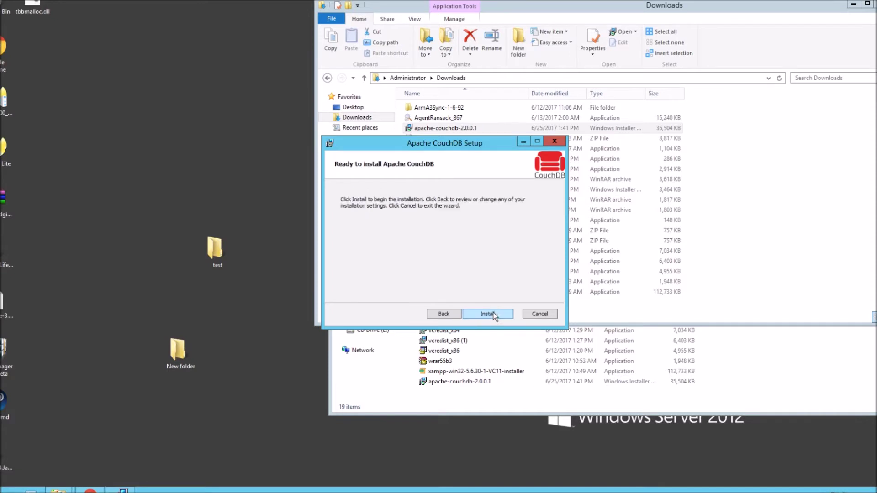
pyautogui.click(492, 312)
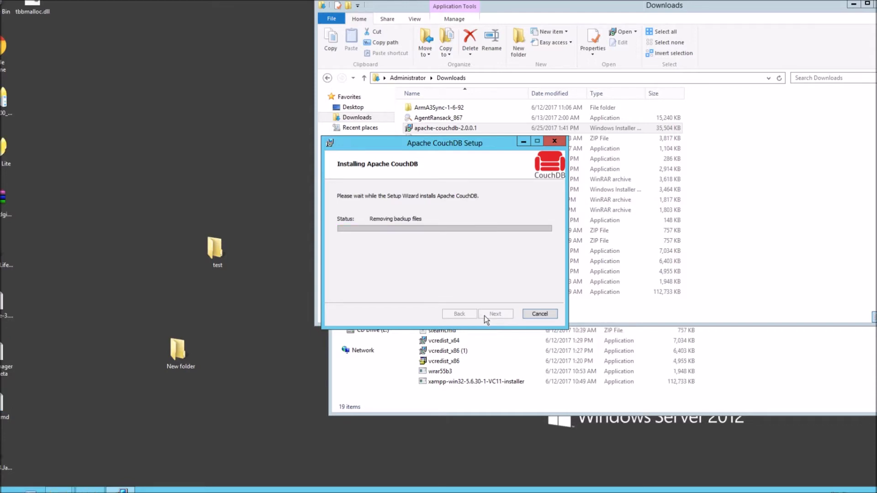
pyautogui.click(485, 316)
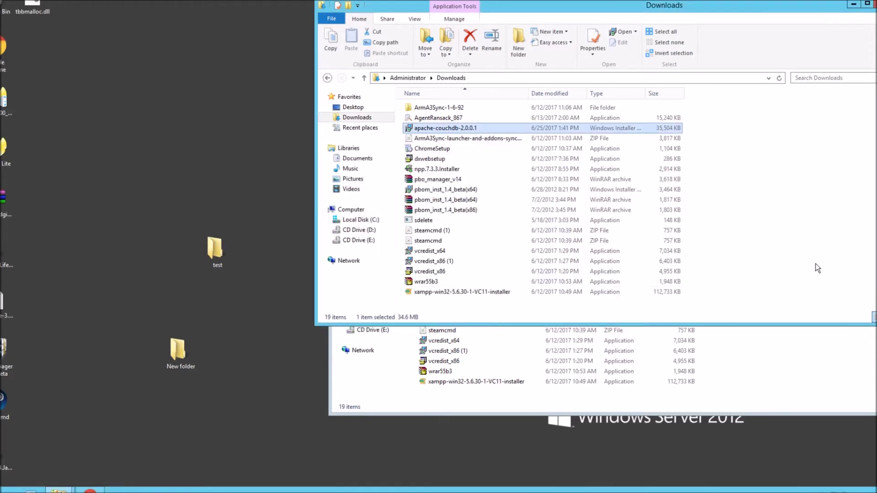
# - Run the couchdb script in C:\CouchDB\bin as administrator, then close the folder window
pyautogui.click(359, 220)
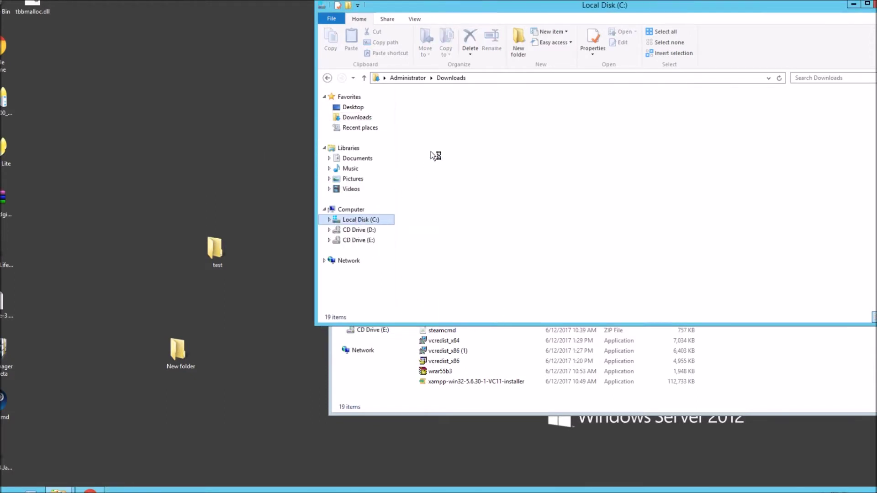
pyautogui.doubleClick(431, 109)
pyautogui.doubleClick(432, 109)
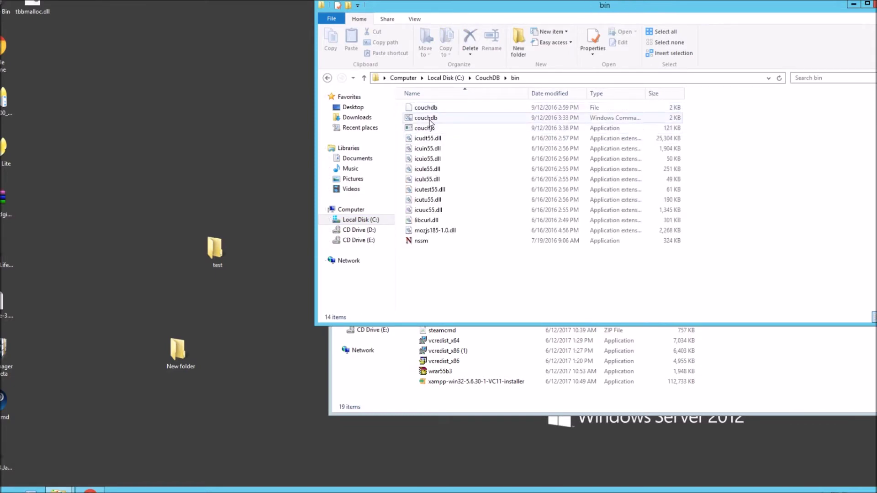
pyautogui.rightClick(430, 121)
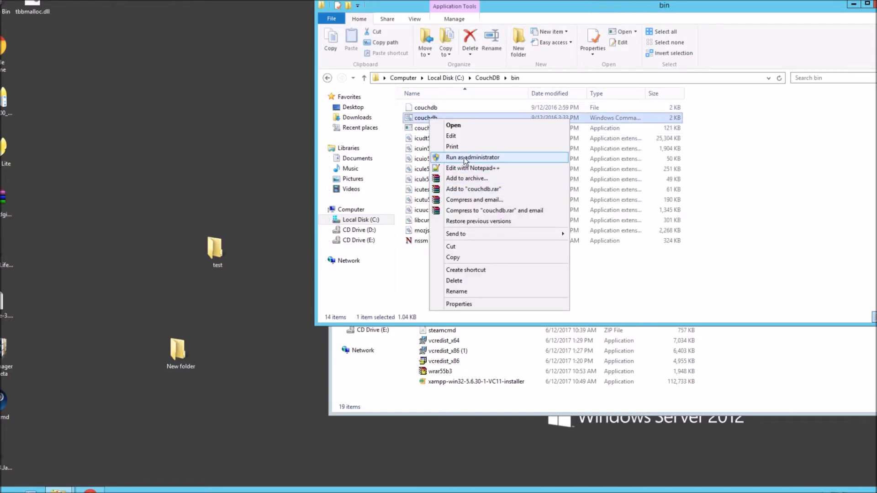
pyautogui.click(464, 158)
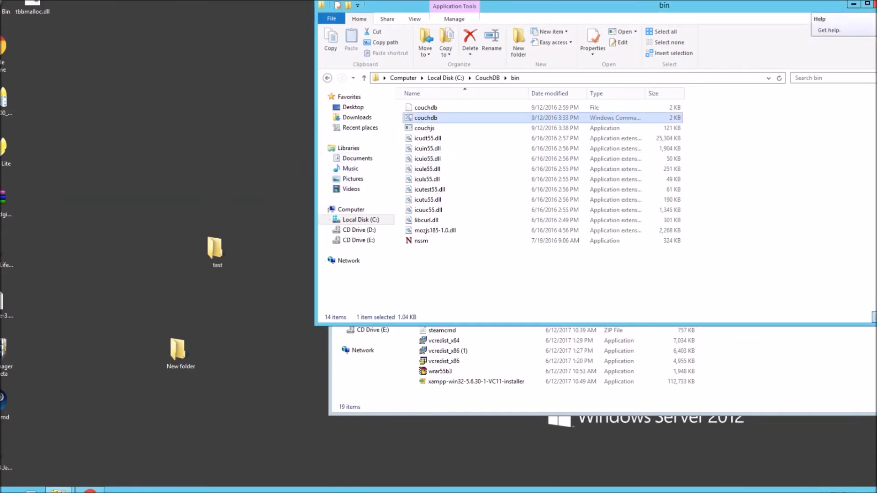
pyautogui.hotkey('alt', 'F4')
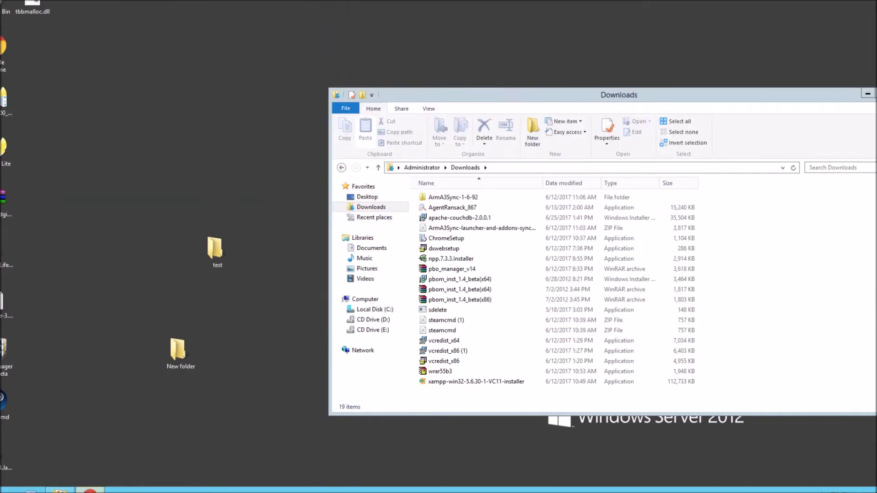
pyautogui.hotkey('alt', 'Tab')
# - Load 127.0.0.1:5984/_utils, correcting the mistyped utils path to _utils
pyautogui.click(117, 4)
pyautogui.write('127.0.0.1:5984')
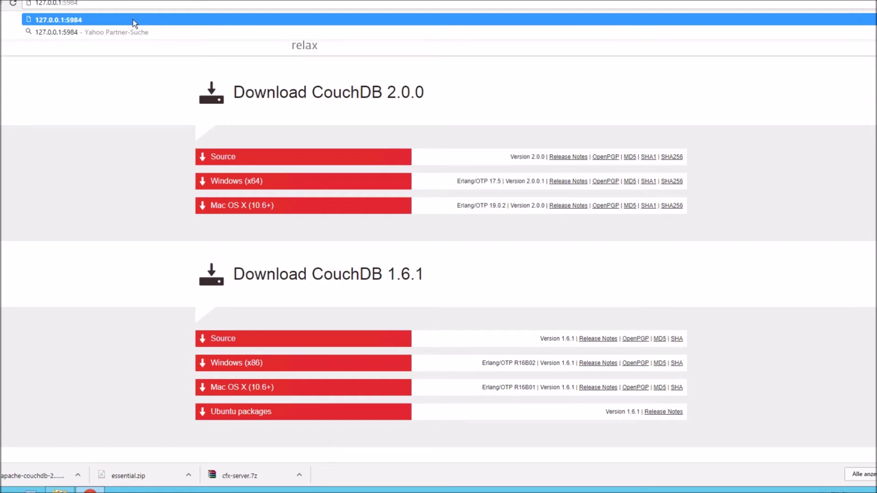
pyautogui.write('/utils')
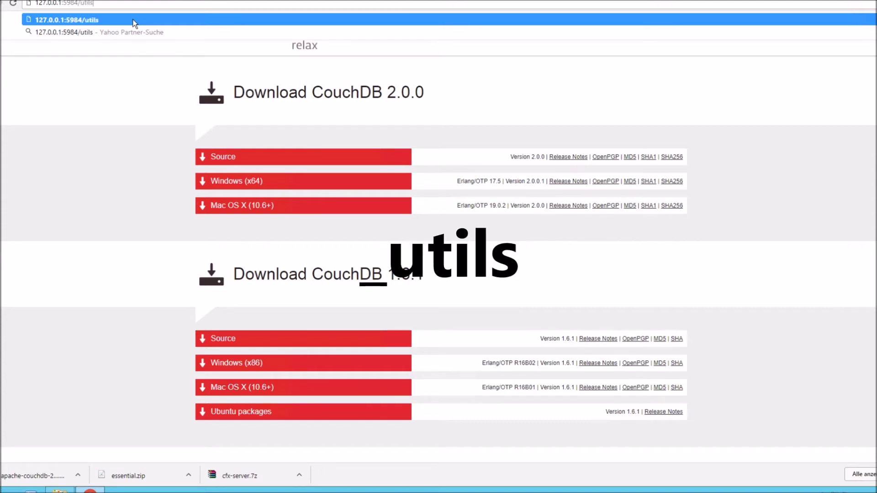
pyautogui.write('/')
pyautogui.press('Return')
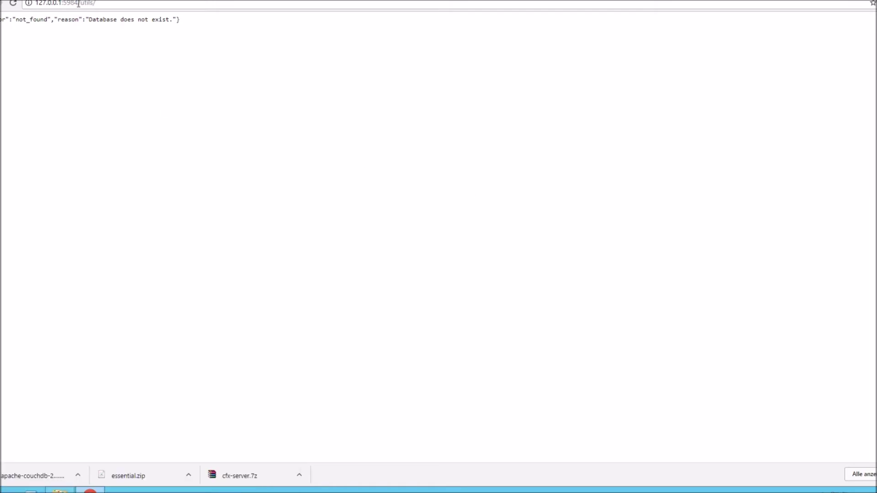
pyautogui.click(82, 3)
pyautogui.click(83, 3)
pyautogui.write('_')
pyautogui.press('Return')
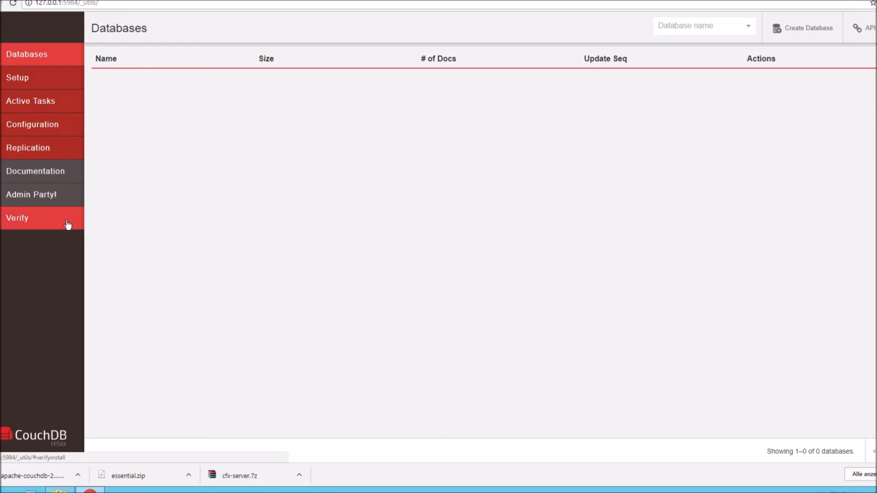
# - Create a CouchDB server admin with a username and password, dismissing Chrome's login prompts
pyautogui.click(55, 195)
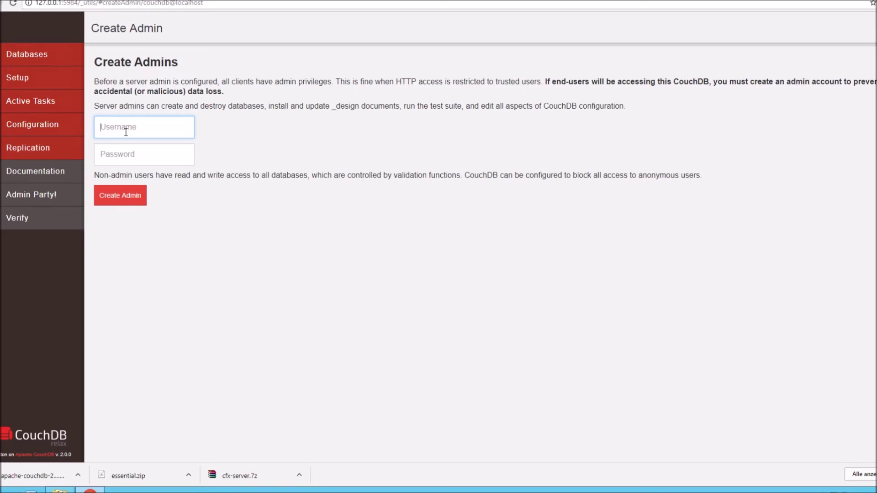
pyautogui.write('test')
pyautogui.press('Tab')
pyautogui.write('tes')
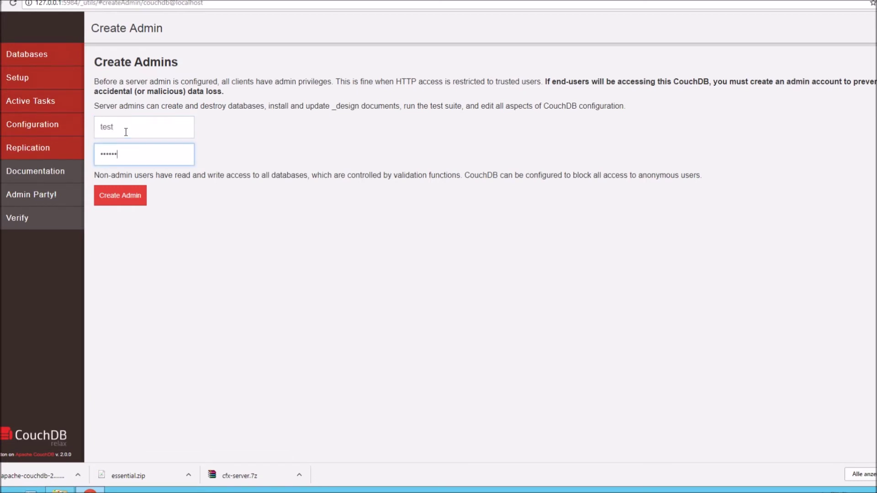
pyautogui.click(133, 199)
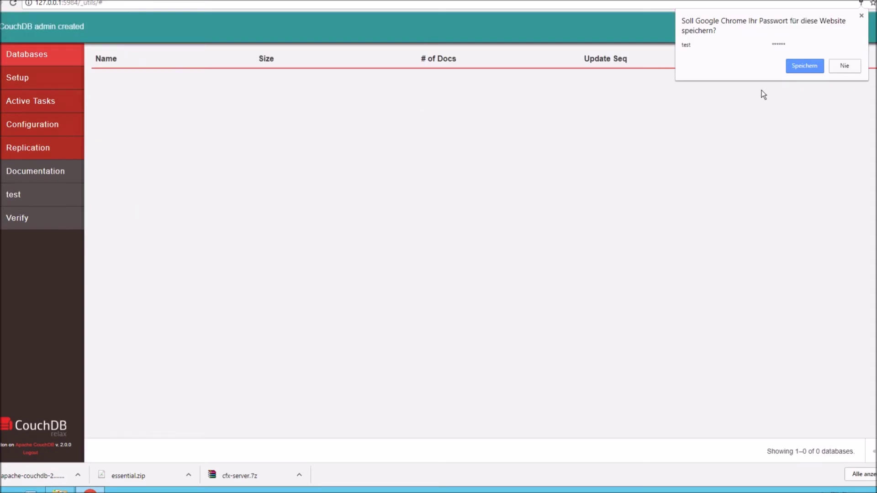
pyautogui.click(796, 69)
pyautogui.click(787, 49)
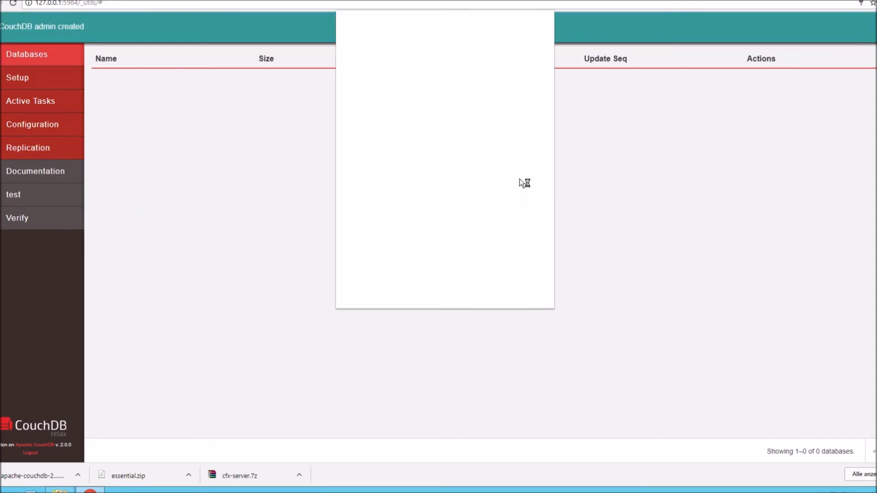
pyautogui.click(625, 294)
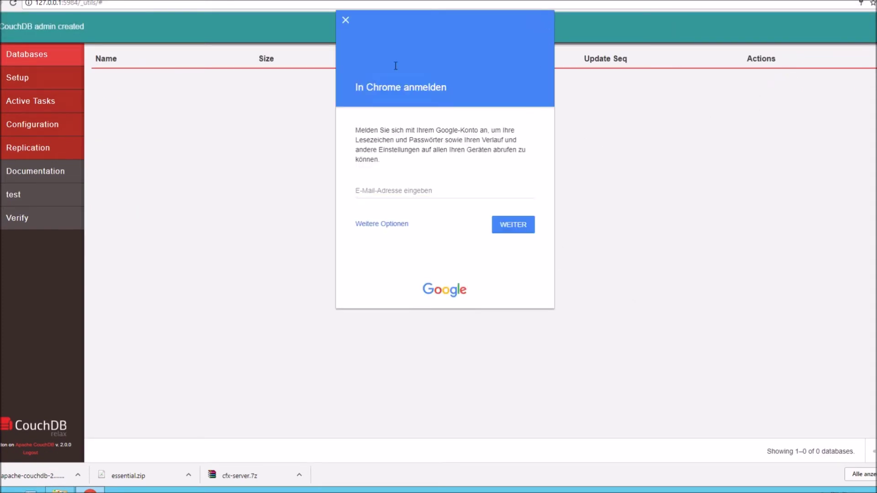
pyautogui.click(346, 21)
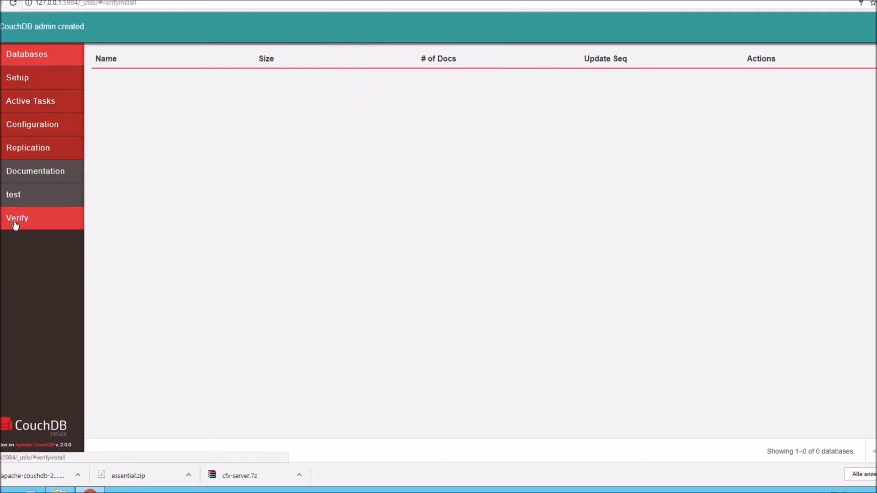
# - Run Verify Installation to confirm all six tests pass, then return to Databases
pyautogui.click(28, 223)
pyautogui.click(125, 64)
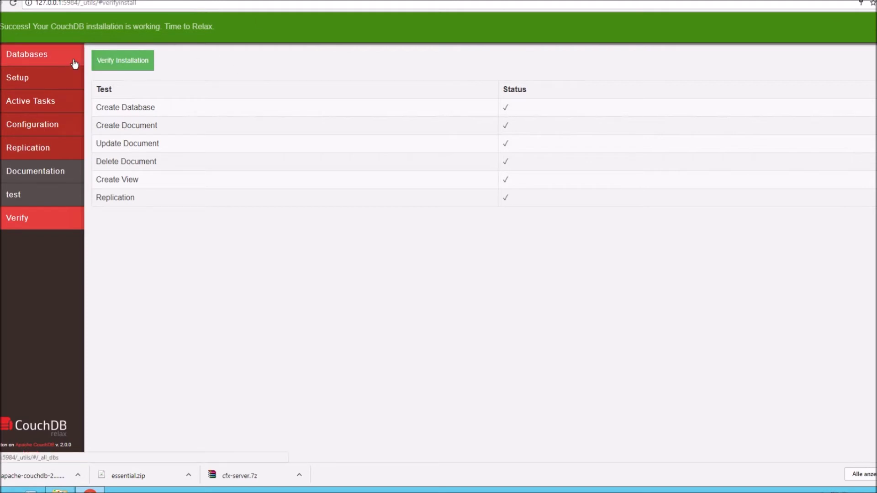
pyautogui.click(58, 59)
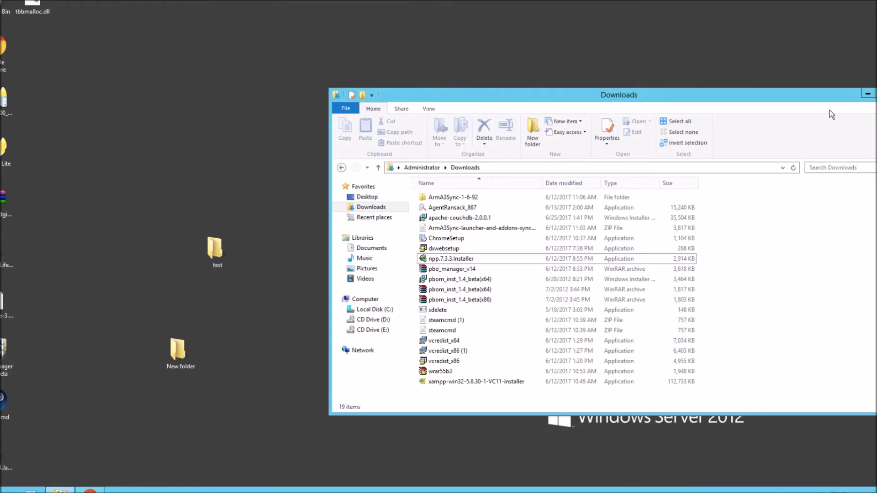
# - Open citmp-server.yml from the desktop test\cfx-server folder in Notepad++, caret after the scoreboard entry
pyautogui.click(868, 93)
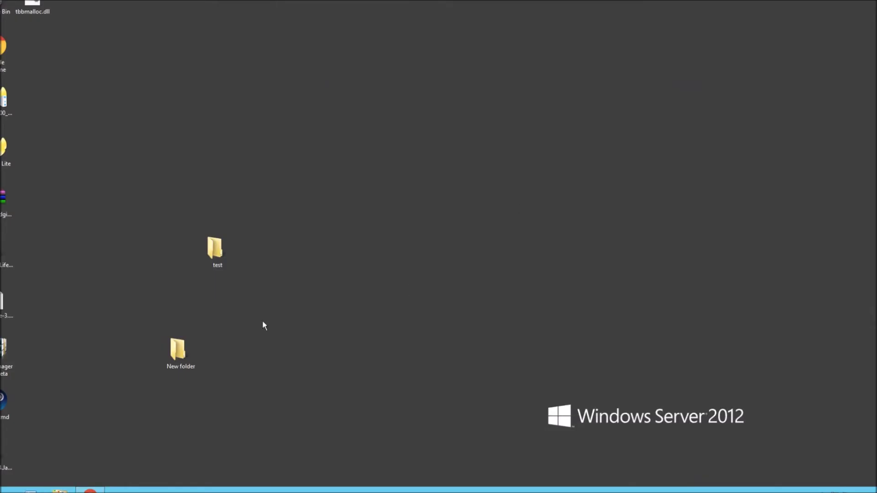
pyautogui.doubleClick(218, 251)
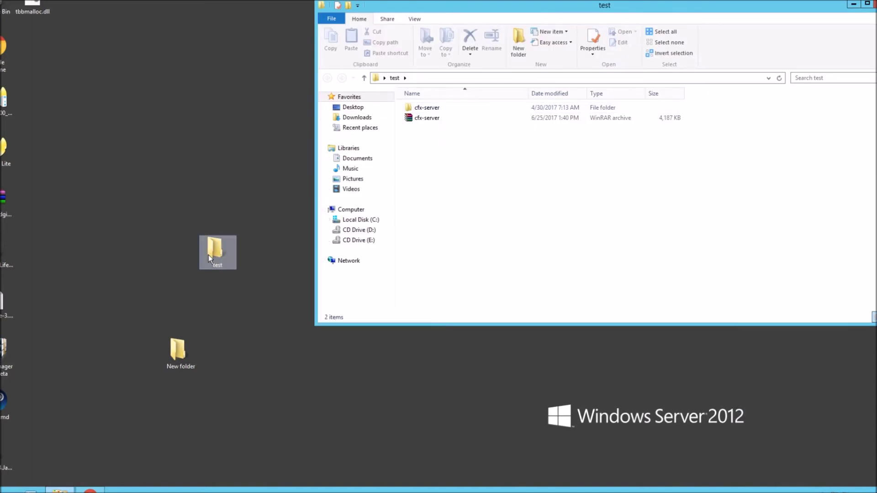
pyautogui.doubleClick(420, 108)
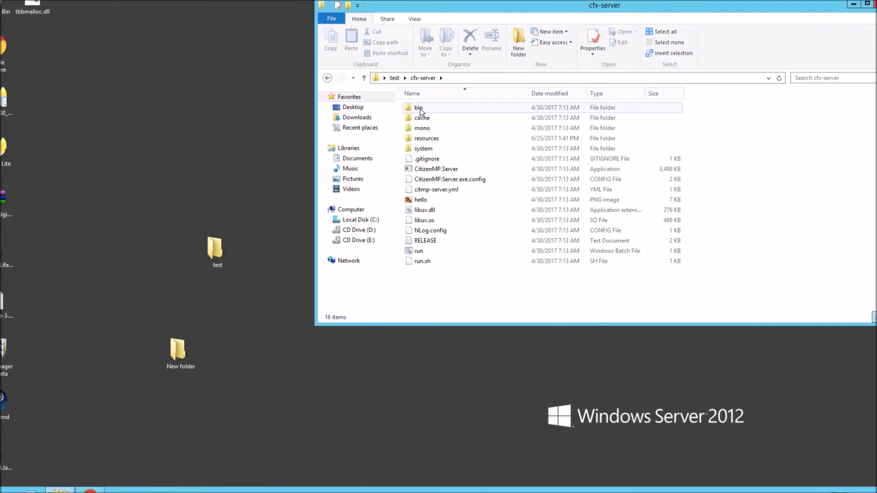
pyautogui.rightClick(428, 189)
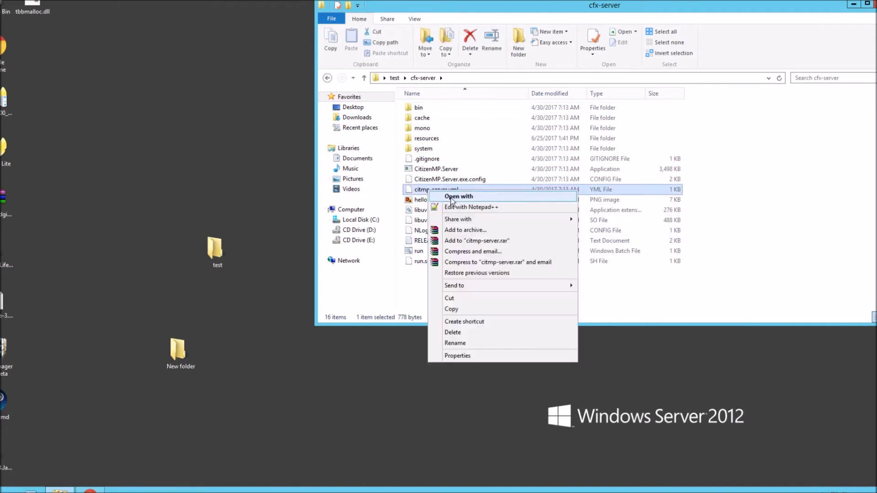
pyautogui.click(463, 207)
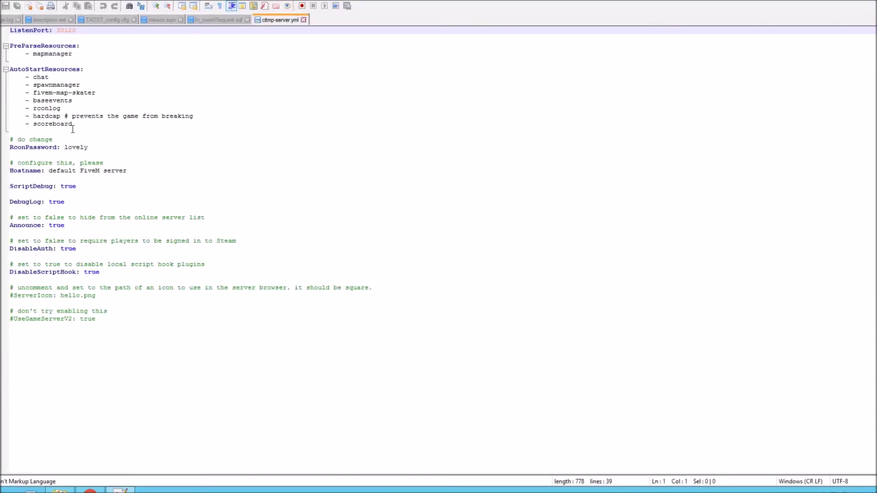
pyautogui.click(78, 125)
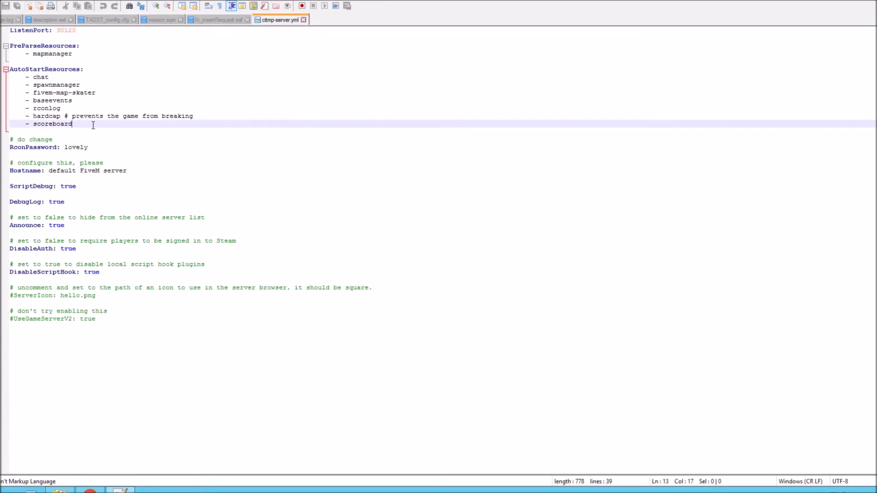
# - Add '- es_admin' and '- essentialmode' lines below scoreboard in AutoStartResources
pyautogui.press('Return')
pyautogui.write('- es_')
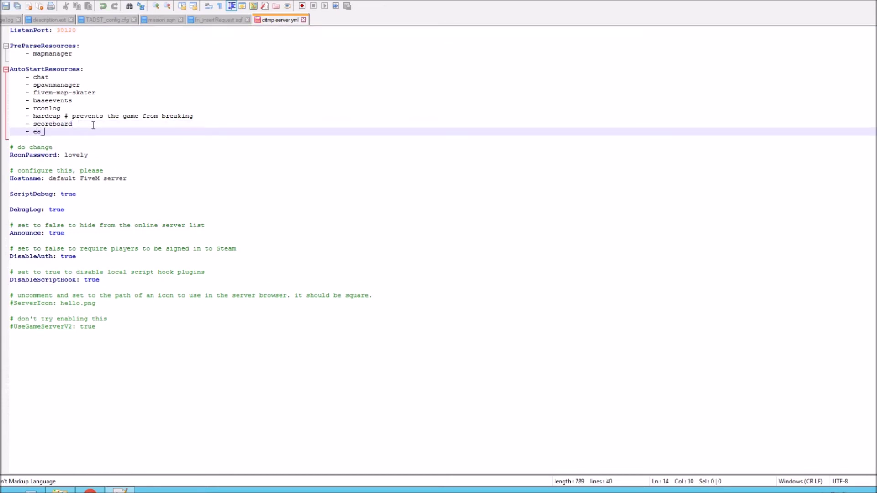
pyautogui.write('admin')
pyautogui.press('Return')
pyautogui.write('- essential')
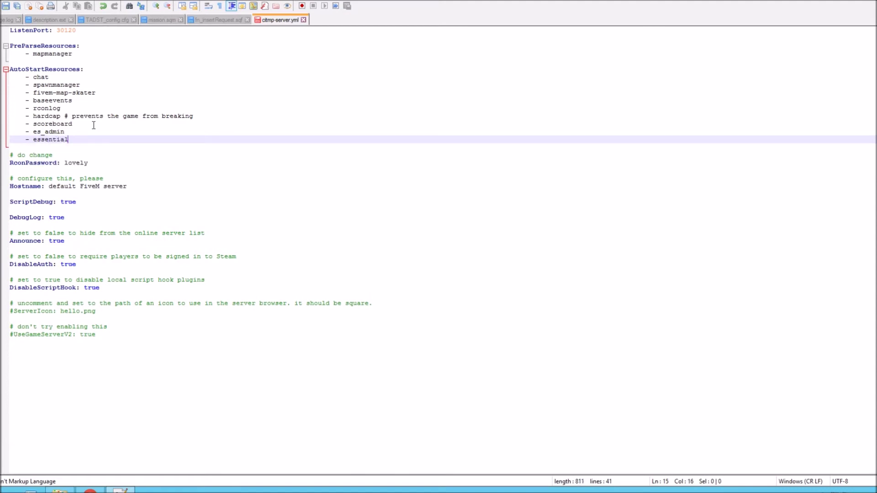
pyautogui.write('mode')
# - Leave the Hostname line unchanged and close Notepad++, returning to the cfx-server folder
pyautogui.click(60, 188)
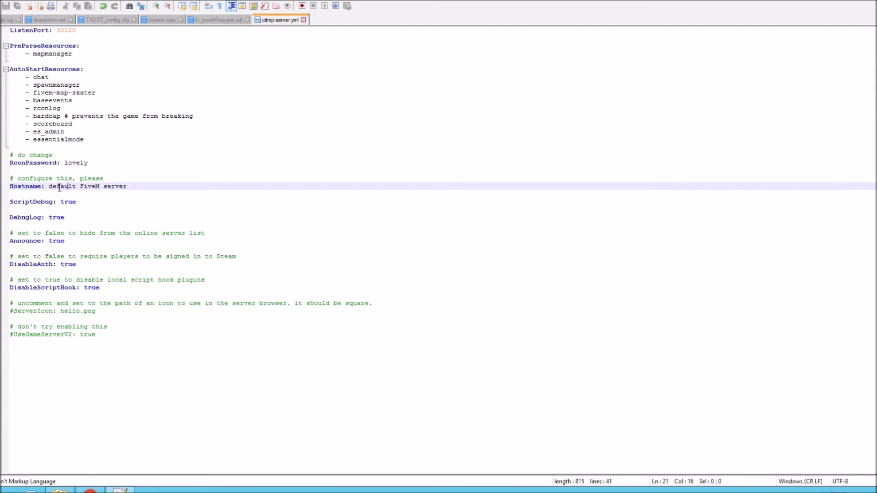
pyautogui.moveTo(58, 185); pyautogui.dragTo(118, 186)
pyautogui.click(104, 199)
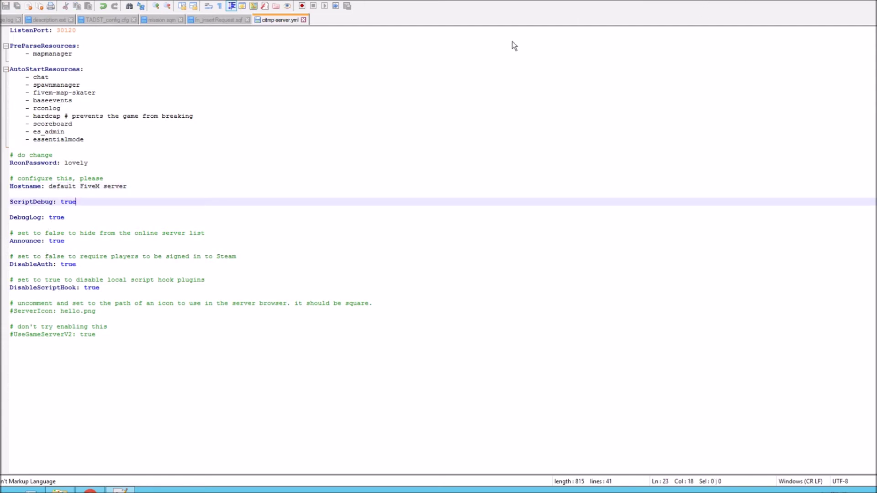
pyautogui.hotkey('alt', 'F4')
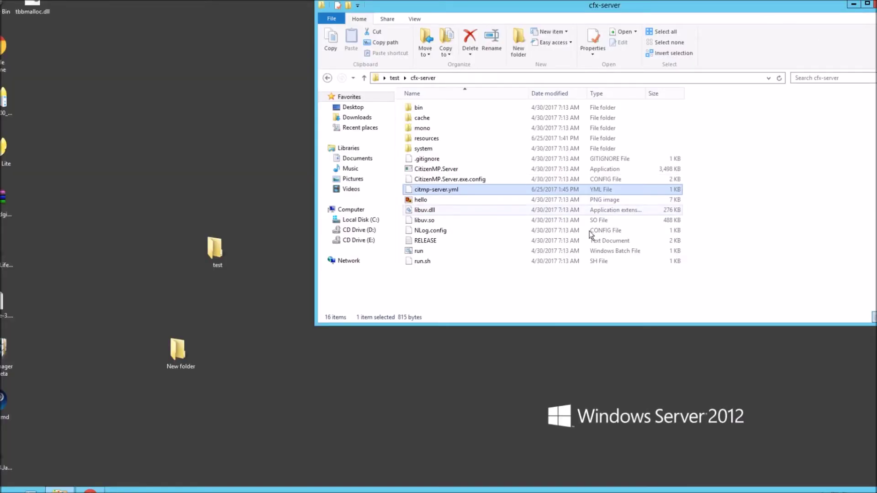
# - Open config.lua from resources\essentialmode in Notepad++
pyautogui.doubleClick(427, 138)
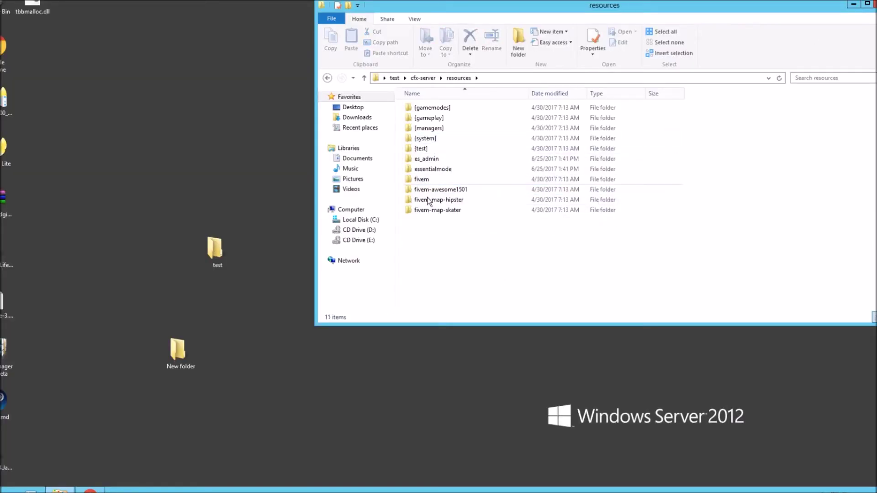
pyautogui.doubleClick(433, 170)
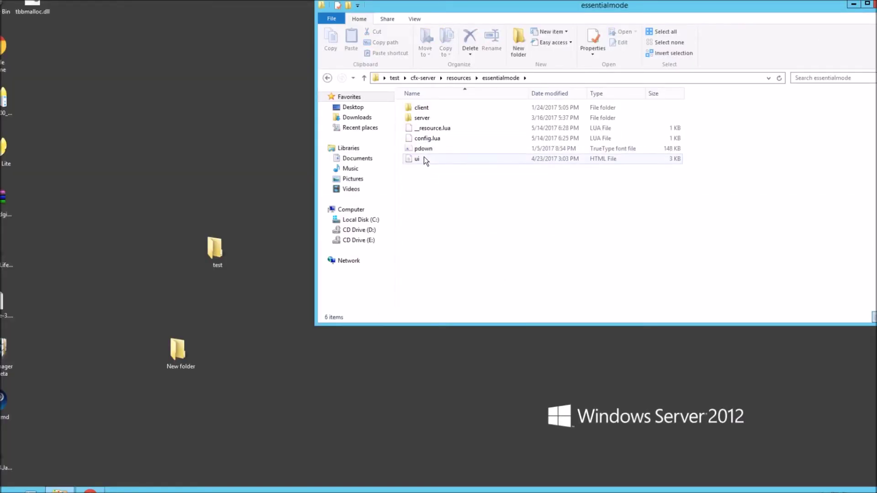
pyautogui.rightClick(426, 138)
pyautogui.click(460, 155)
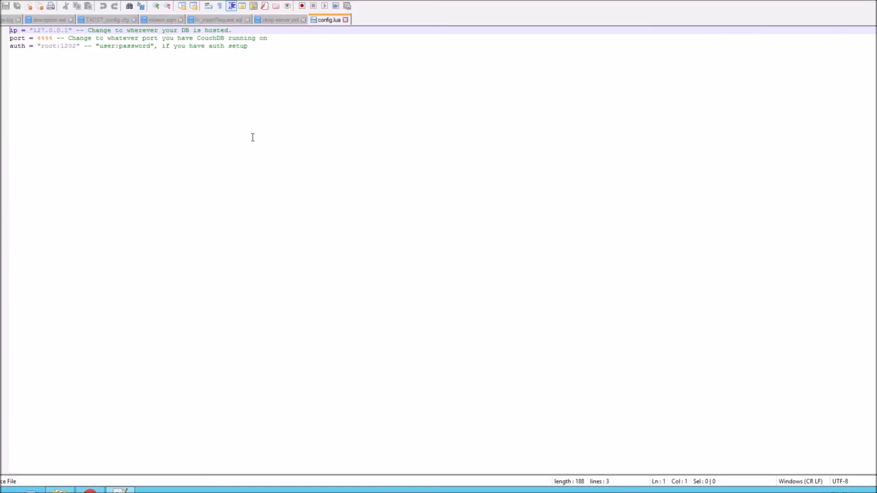
# - Change the port from 4444 to 5984 and replace the auth user:password with the CouchDB admin credentials, saving
pyautogui.doubleClick(43, 38)
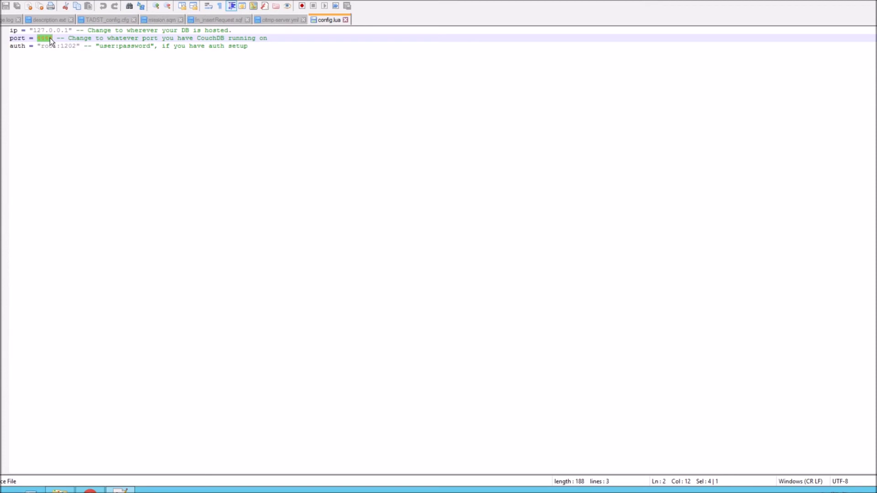
pyautogui.write('5984')
pyautogui.hotkey('ctrl', 's')
pyautogui.moveTo(41, 46); pyautogui.dragTo(56, 46)
pyautogui.write('test:')
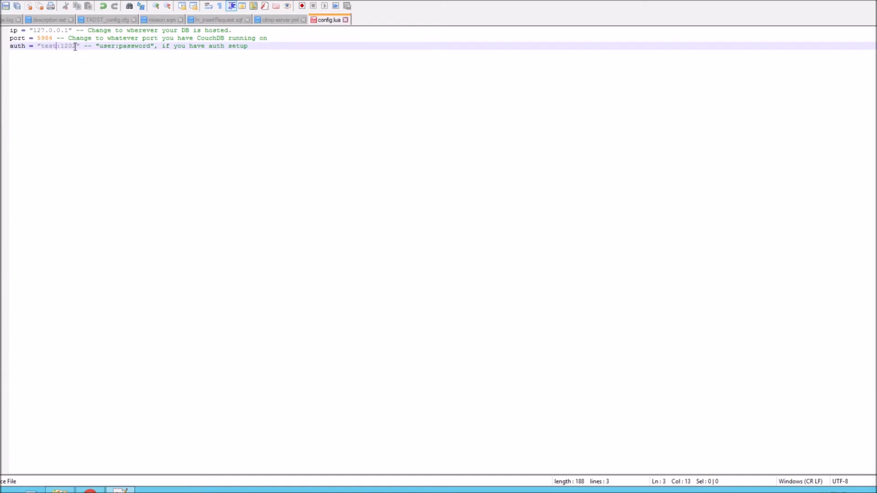
pyautogui.write('tester')
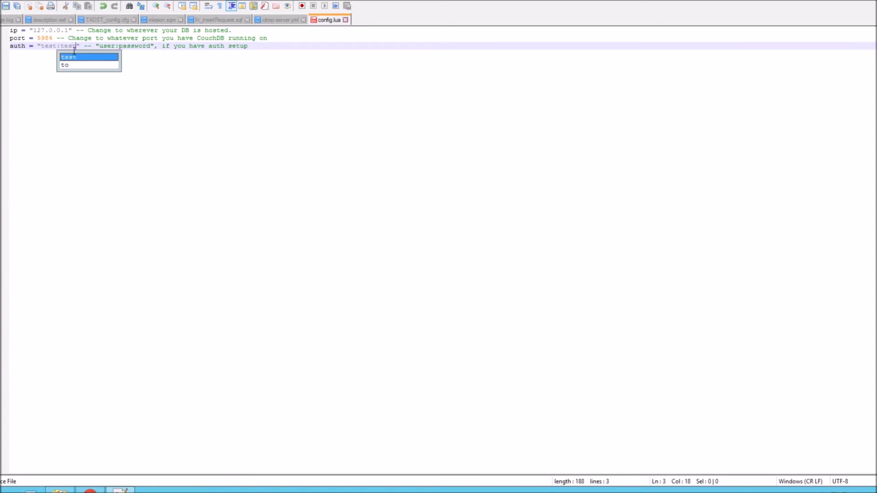
pyautogui.click(6, 6)
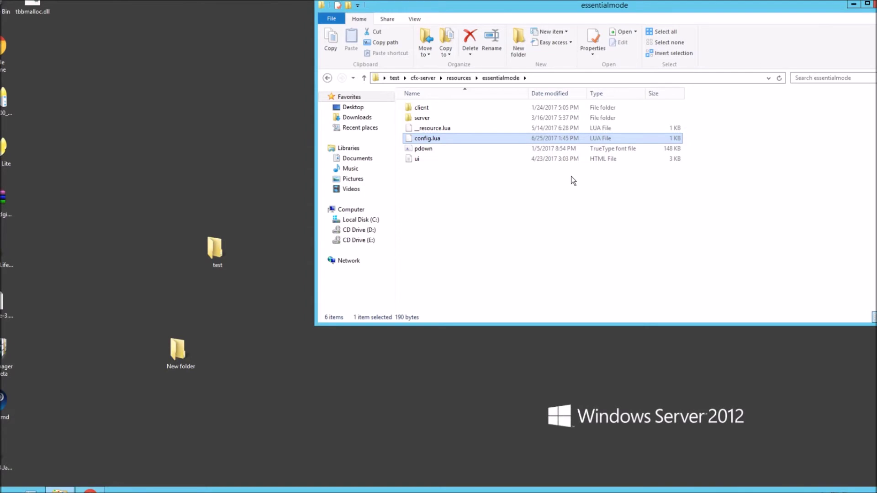
# - Delete all cached .rpf files in cfx-server\cache\http-files, then launch the server via run
pyautogui.moveTo(687, 6); pyautogui.dragTo(574, 38)
pyautogui.click(310, 111)
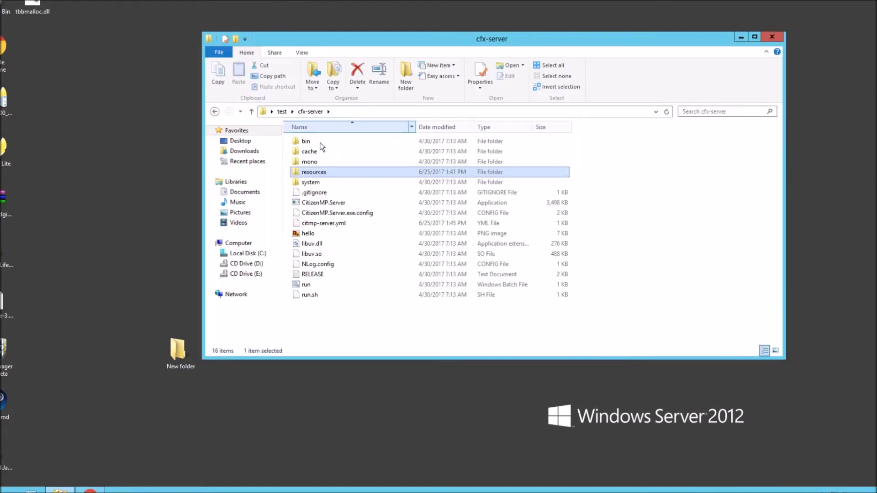
pyautogui.doubleClick(313, 151)
pyautogui.doubleClick(314, 141)
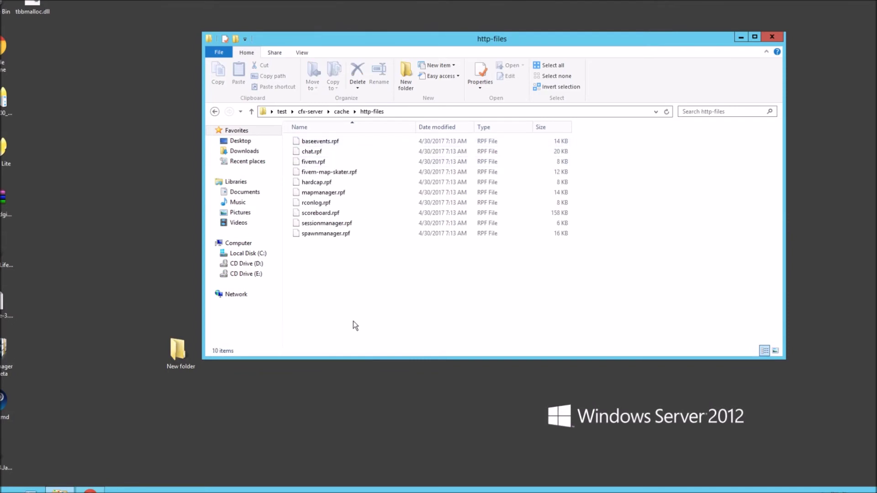
pyautogui.moveTo(352, 326); pyautogui.dragTo(308, 95)
pyautogui.press('Delete')
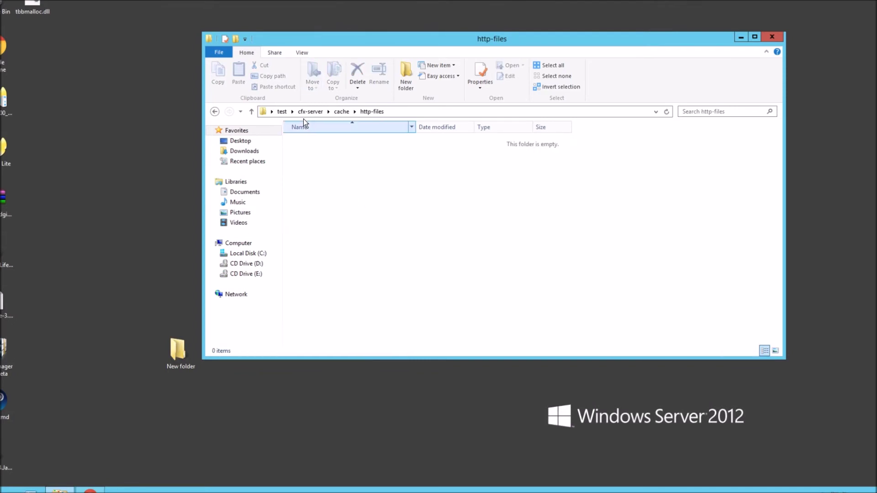
pyautogui.click(306, 112)
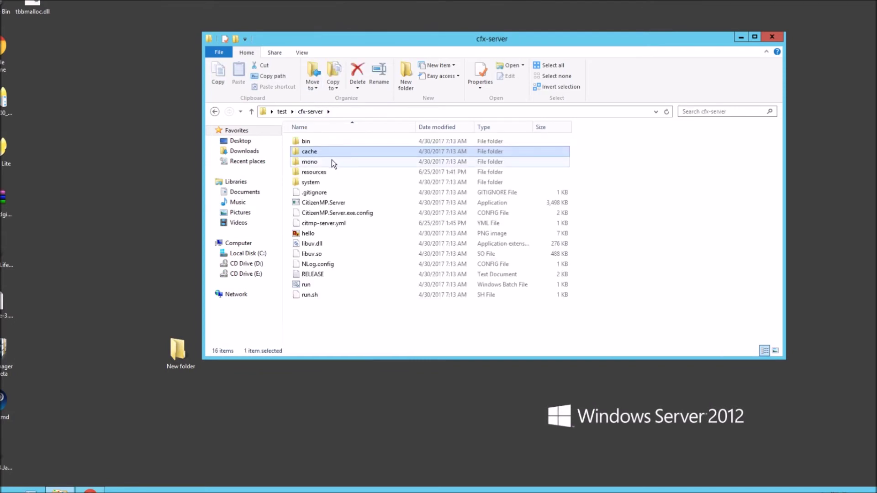
pyautogui.doubleClick(314, 286)
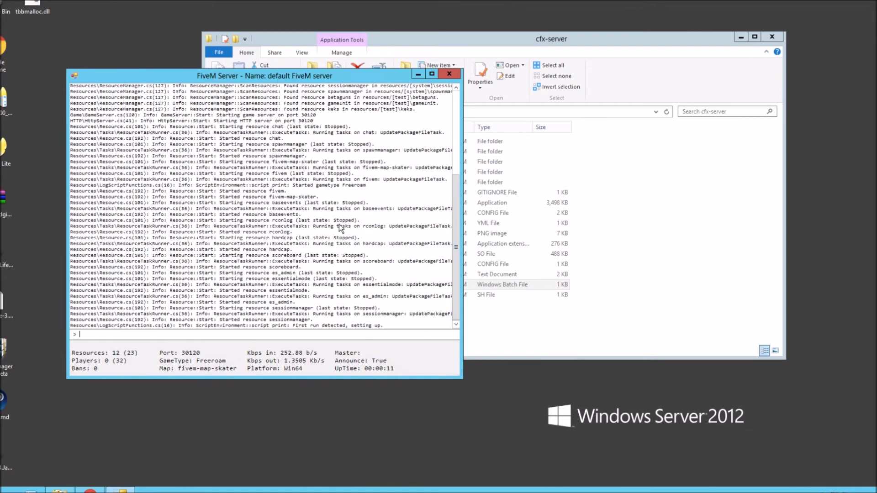
# - Close the server console, delete the regenerated .rpf files from cache\http-files, and return to cfx-server
pyautogui.click(448, 74)
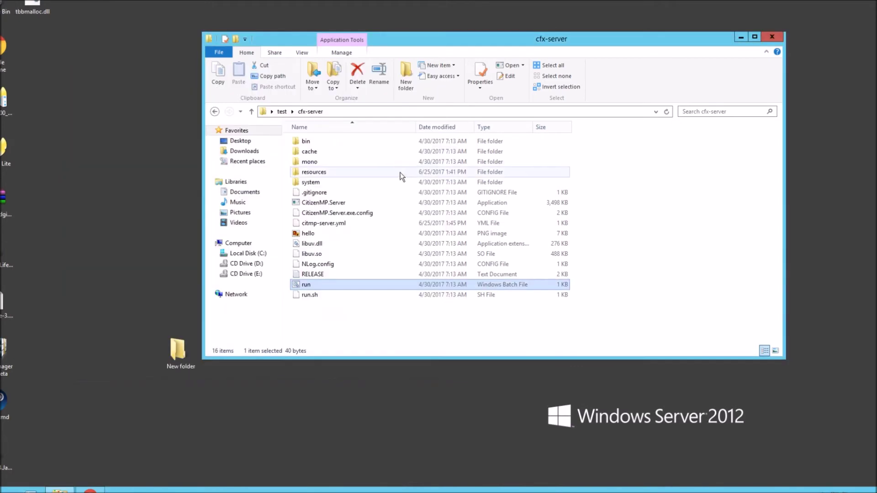
pyautogui.doubleClick(312, 152)
pyautogui.click(313, 142)
pyautogui.doubleClick(312, 140)
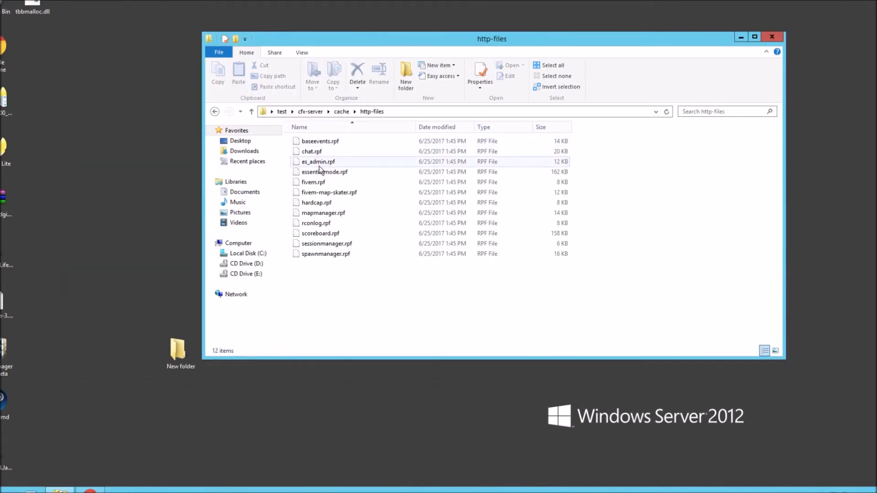
pyautogui.hotkey('ctrl', 'a')
pyautogui.press('Delete')
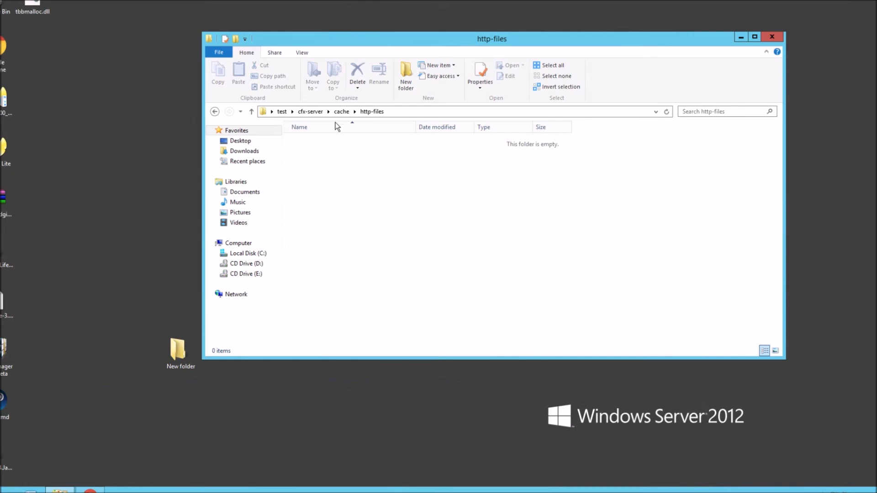
pyautogui.click(311, 112)
pyautogui.rightClick(327, 223)
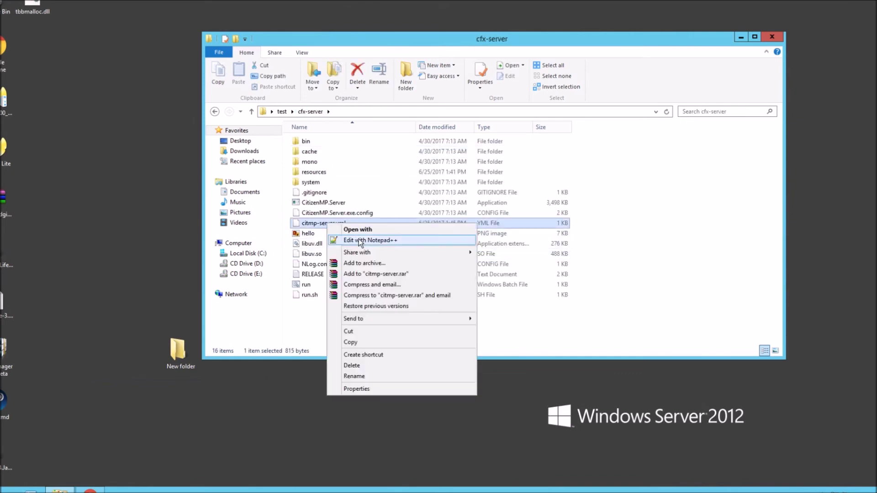
# - Replace Hostname 'default FiveM server' with 'ribsosay' in citmp-server.yml, save, and relaunch the server
pyautogui.click(359, 242)
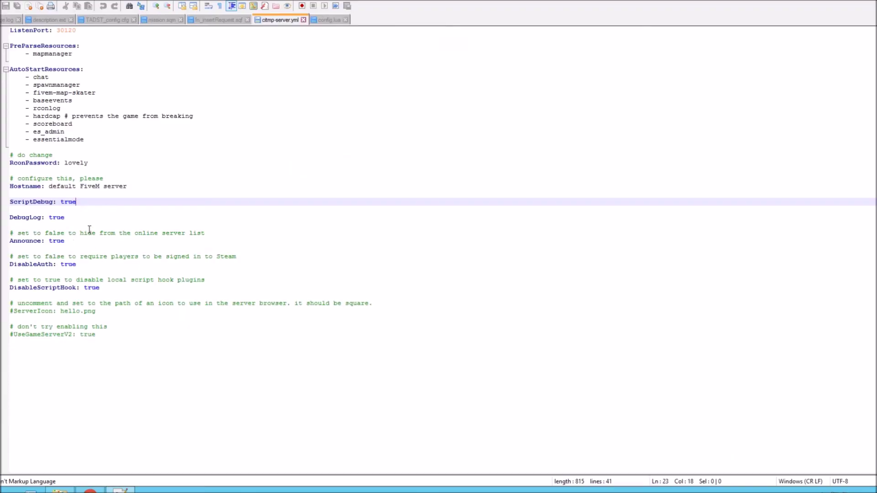
pyautogui.moveTo(50, 185); pyautogui.dragTo(130, 185)
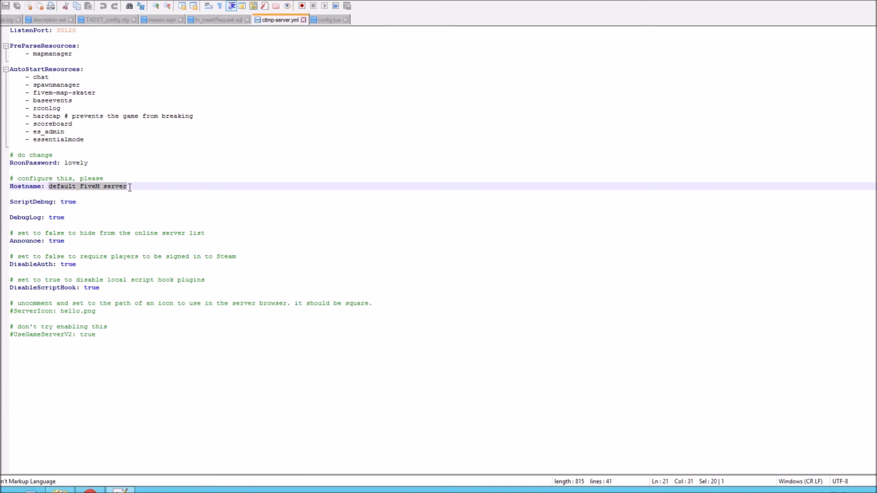
pyautogui.write('ribsosay')
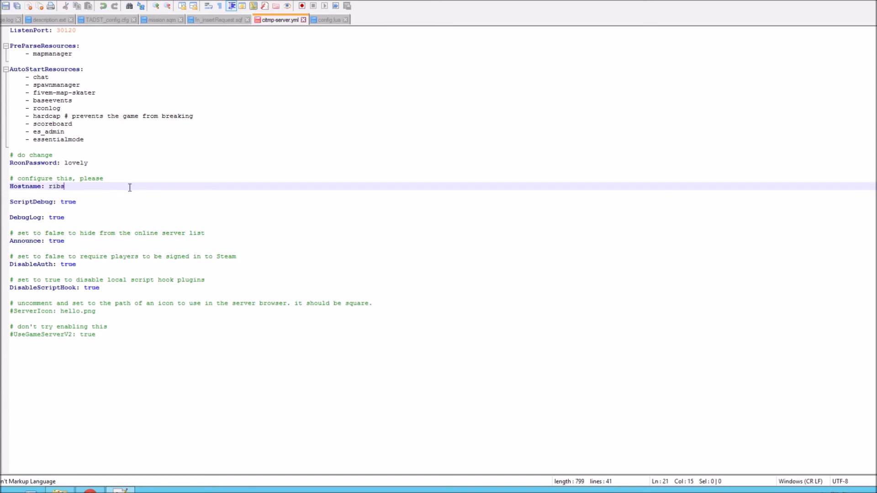
pyautogui.click(4, 3)
pyautogui.hotkey('alt', 'F4')
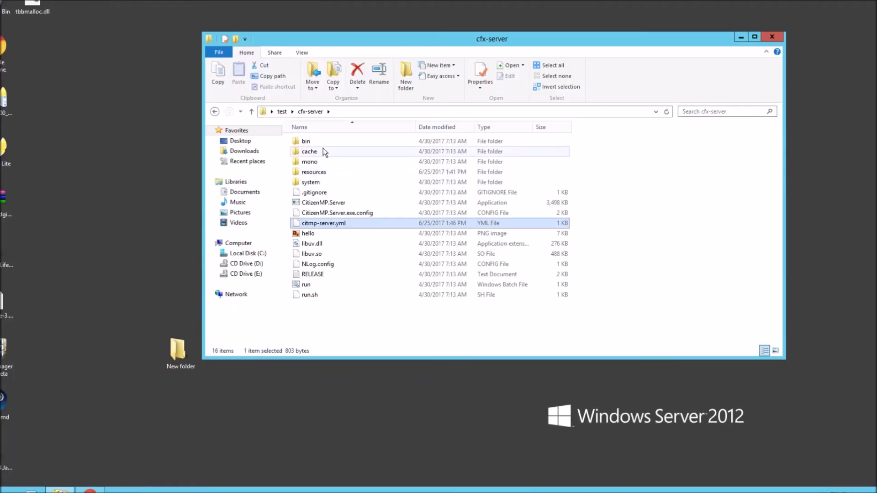
pyautogui.doubleClick(311, 286)
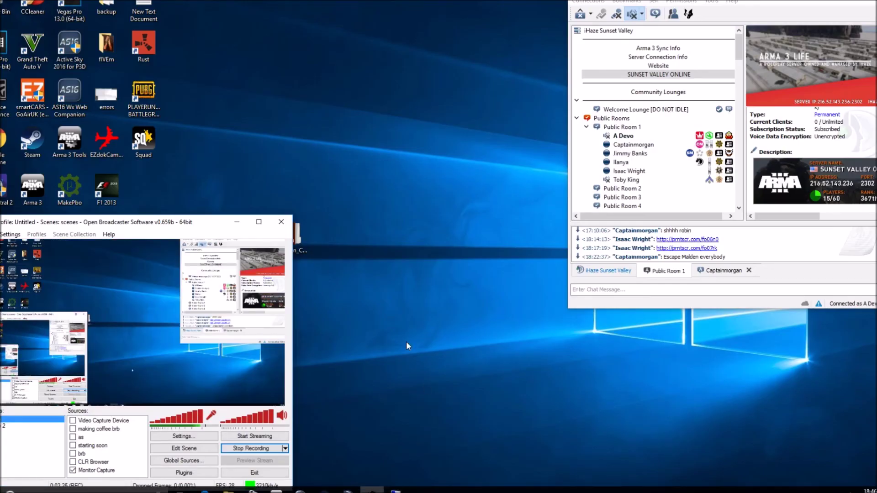
# - Minimise OBS and launch the FiveM application from the desktop fIVEm folder
pyautogui.click(238, 224)
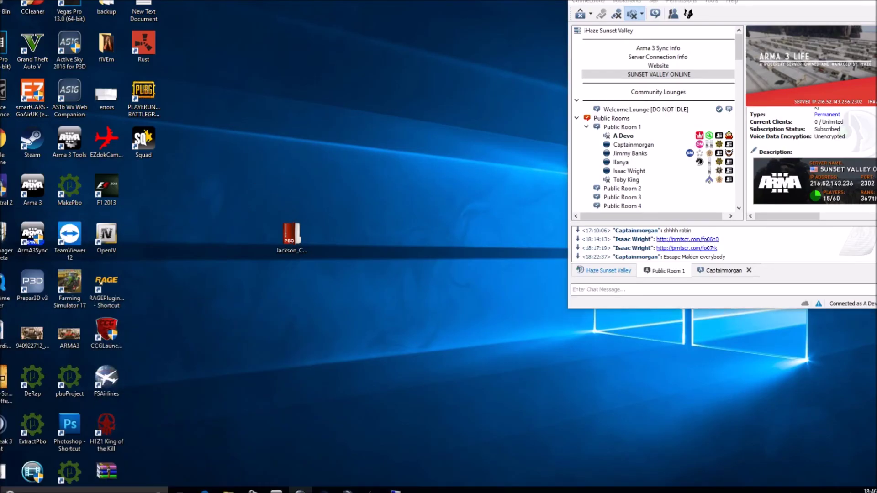
pyautogui.click(372, 491)
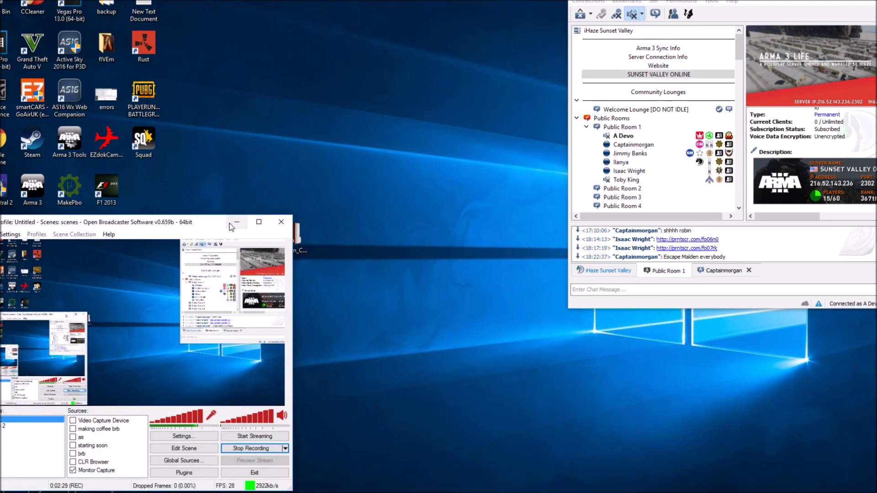
pyautogui.click(237, 223)
pyautogui.doubleClick(107, 46)
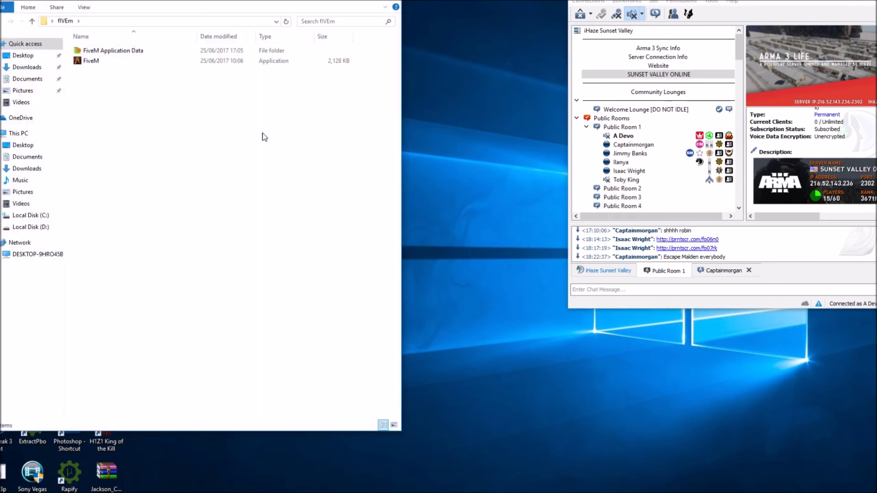
pyautogui.doubleClick(90, 60)
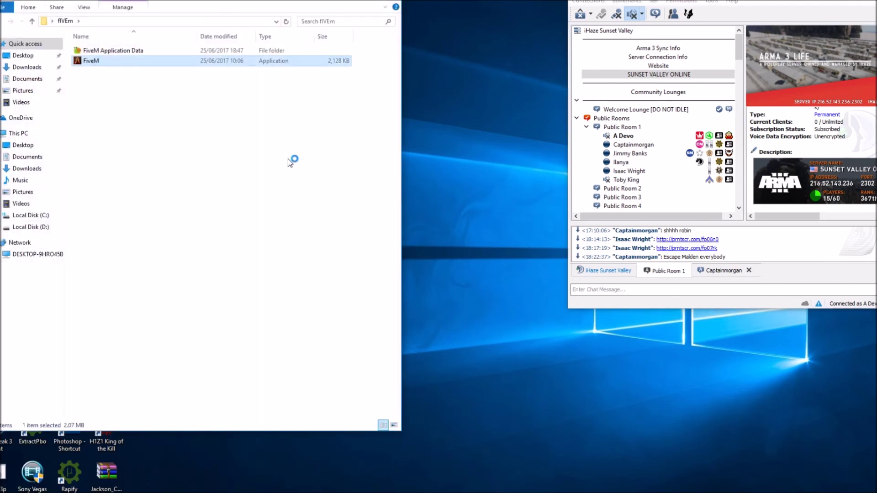
# - Dismiss the outdated-Windows warning, search the server list for 'ribso', and connect to ribsosay
pyautogui.click(547, 290)
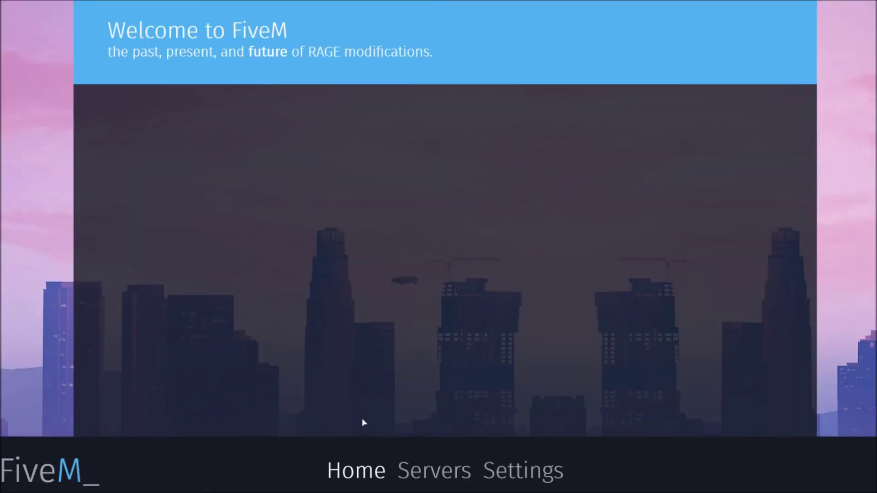
pyautogui.click(445, 472)
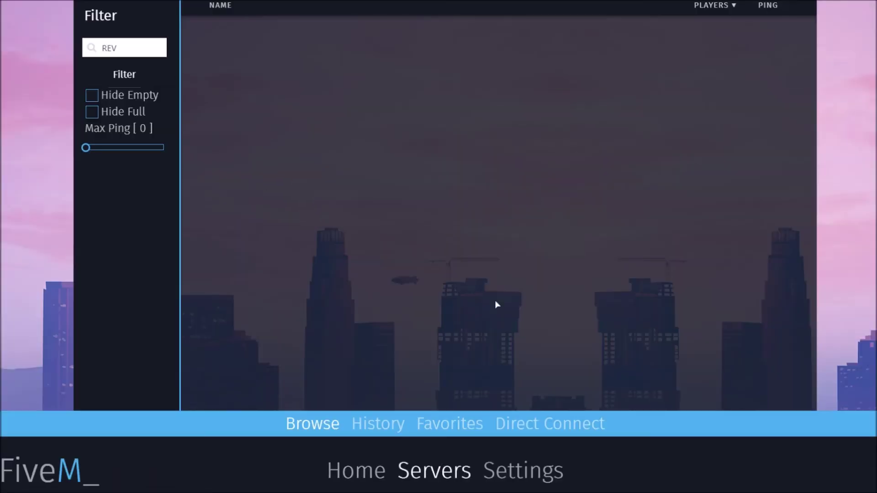
pyautogui.click(138, 44)
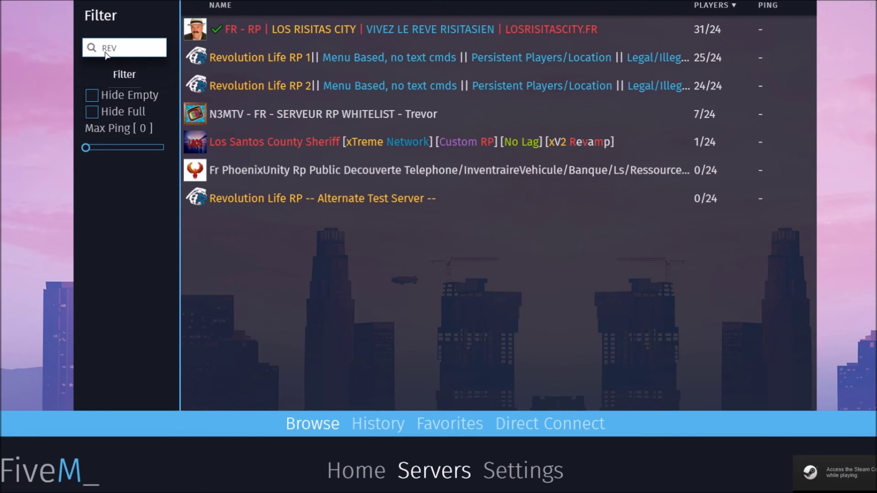
pyautogui.press('BackSpace')
pyautogui.press('BackSpace')
pyautogui.press('BackSpace')
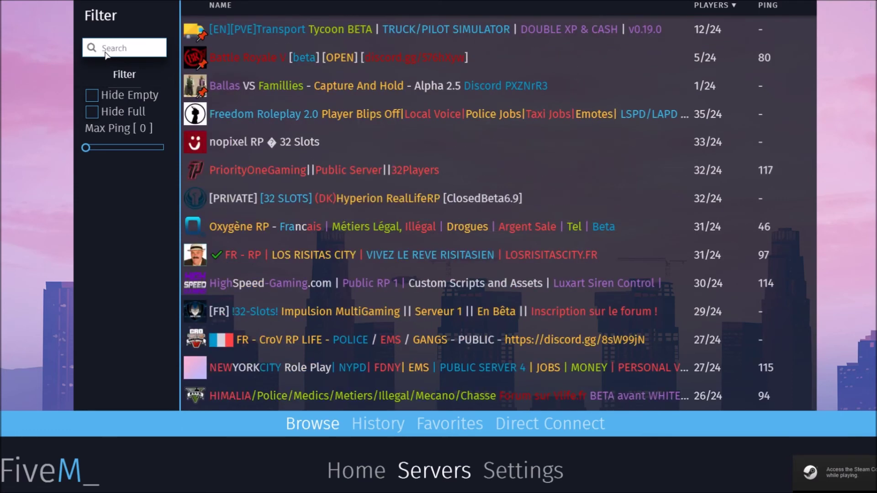
pyautogui.write('ribsoi')
pyautogui.press('BackSpace')
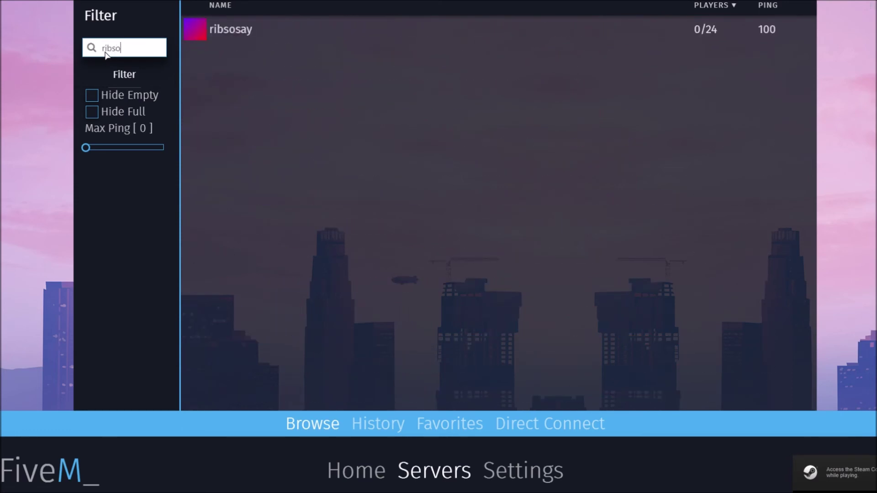
pyautogui.click(196, 30)
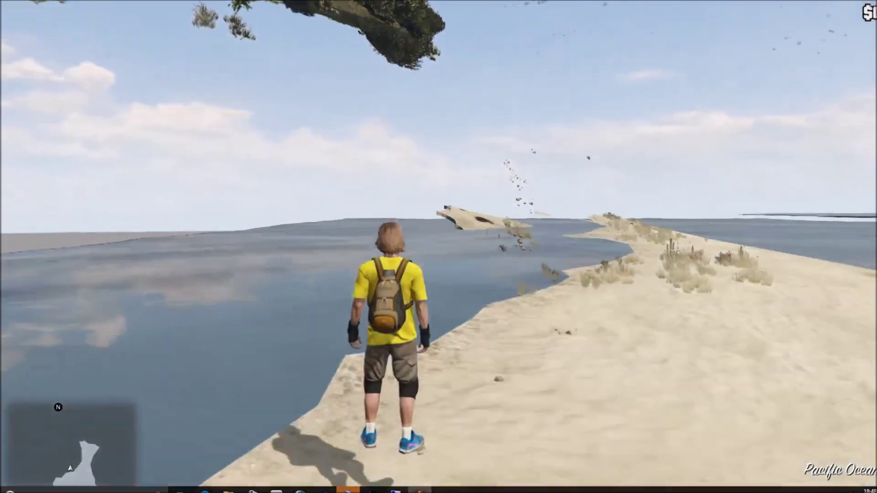
# - Spawn a police cruiser with the '/car police' chat command and switch on its emergency lights
pyautogui.press('w')
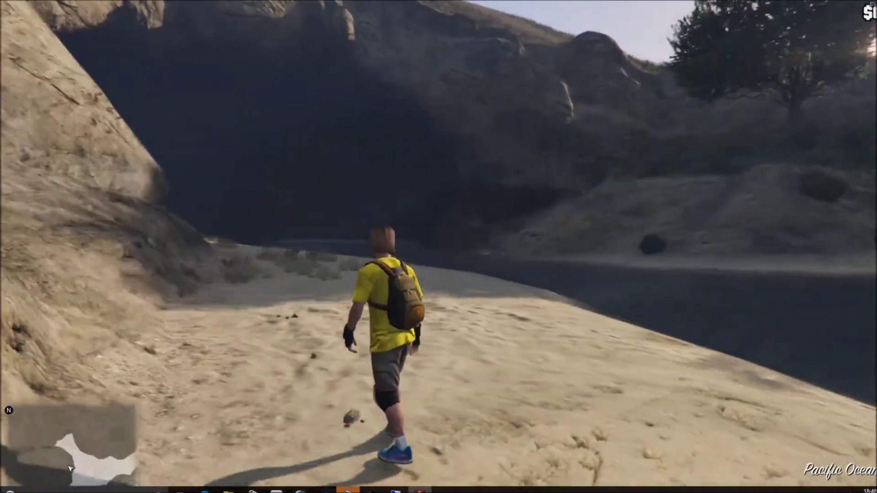
pyautogui.press('t')
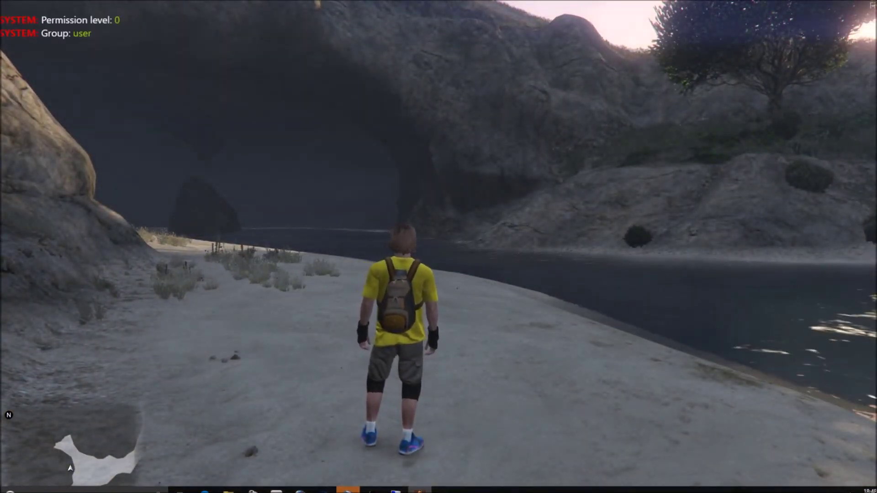
pyautogui.write('t')
pyautogui.write('/car police')
pyautogui.press('Return')
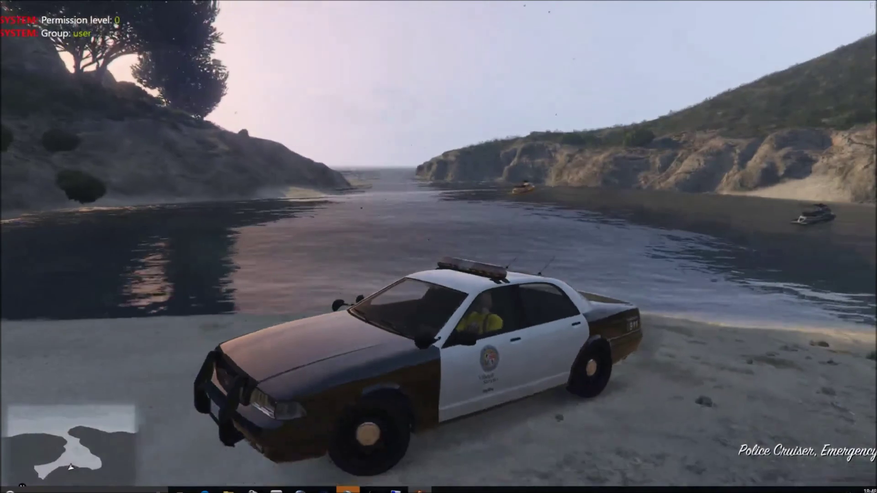
pyautogui.press('e')
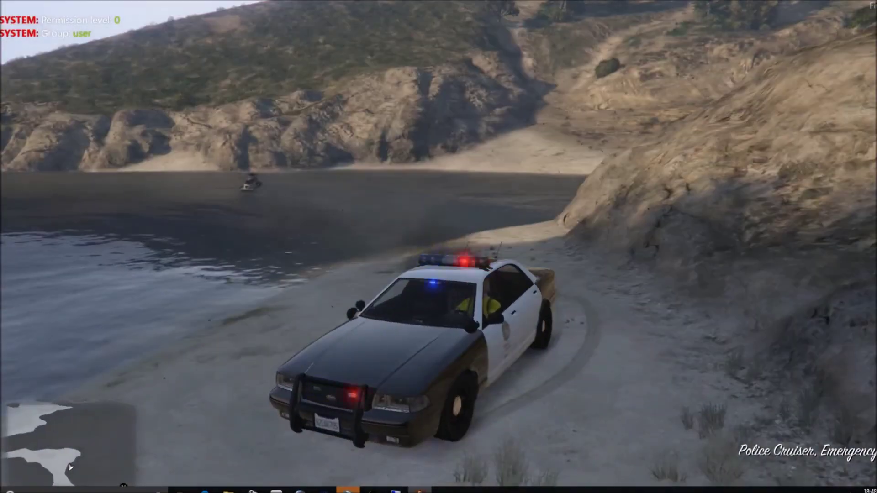